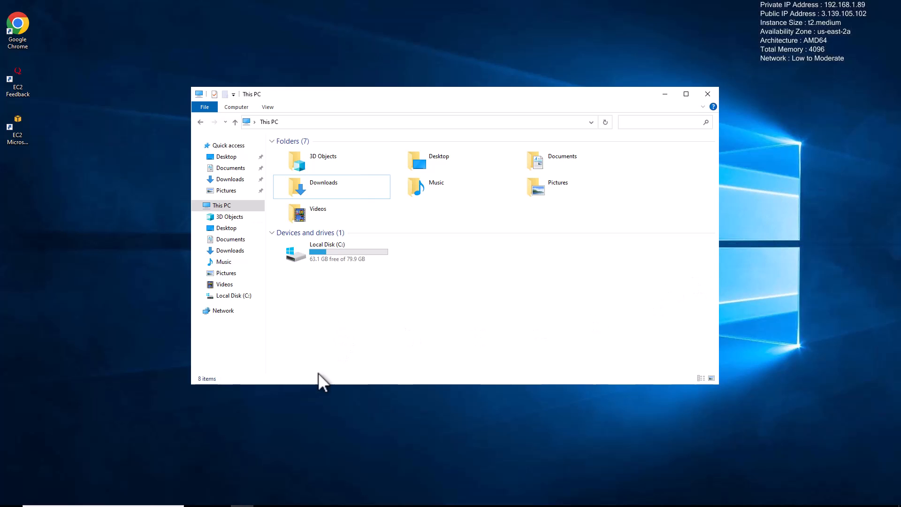
Step: Load the ServiceNow Users list of 625 records using sys_user.list
click(242, 505)
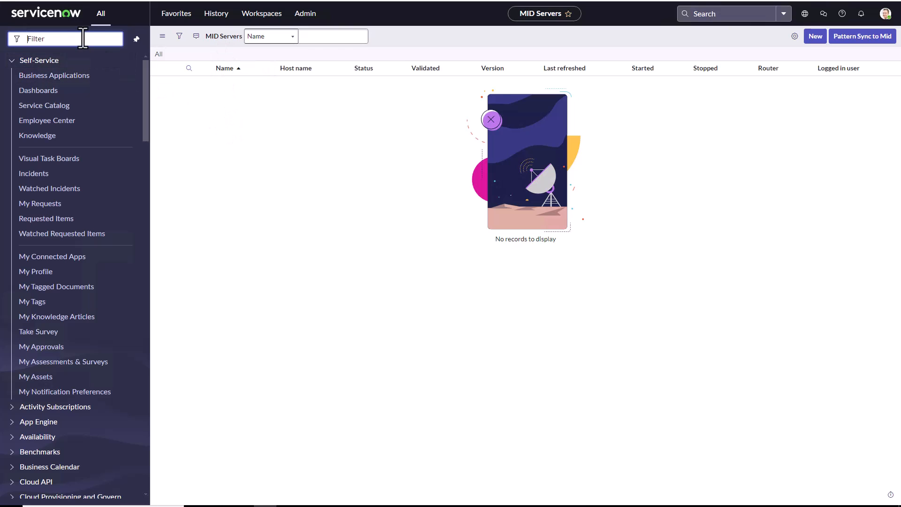
text(sys)
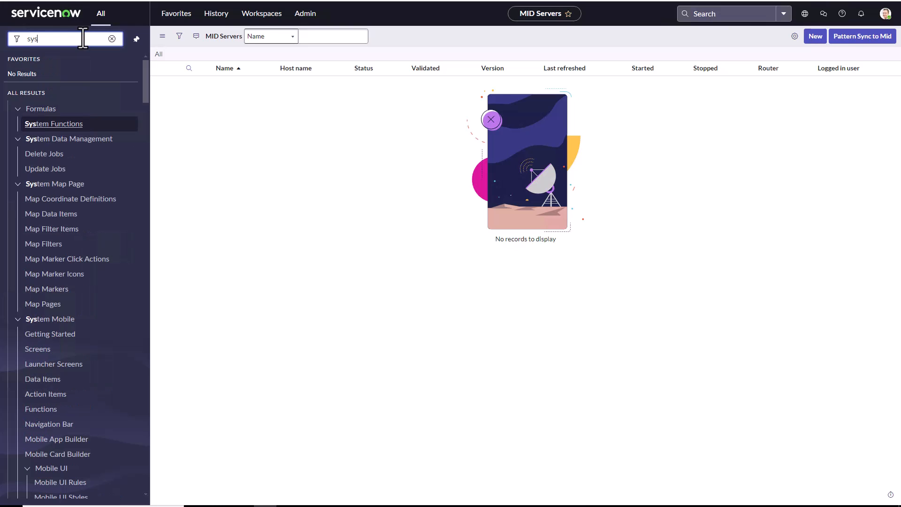
text(_)
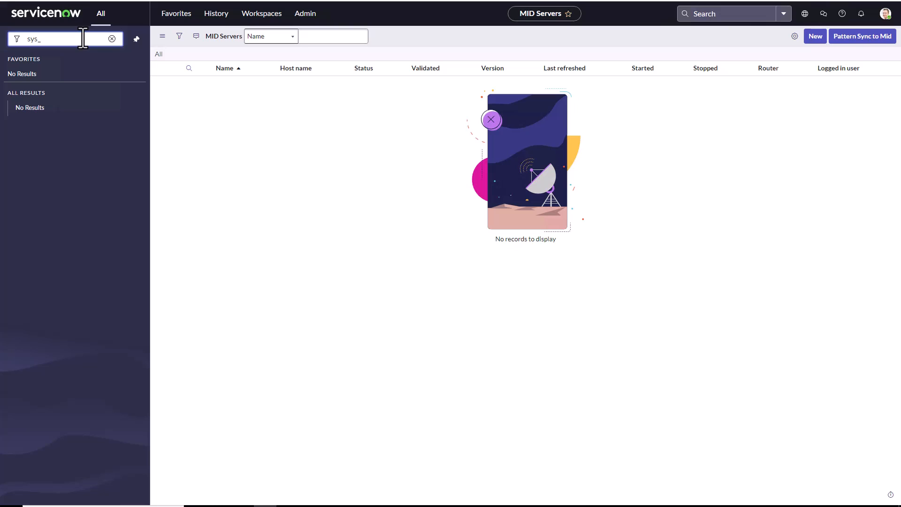
text(user.list)
key(Return)
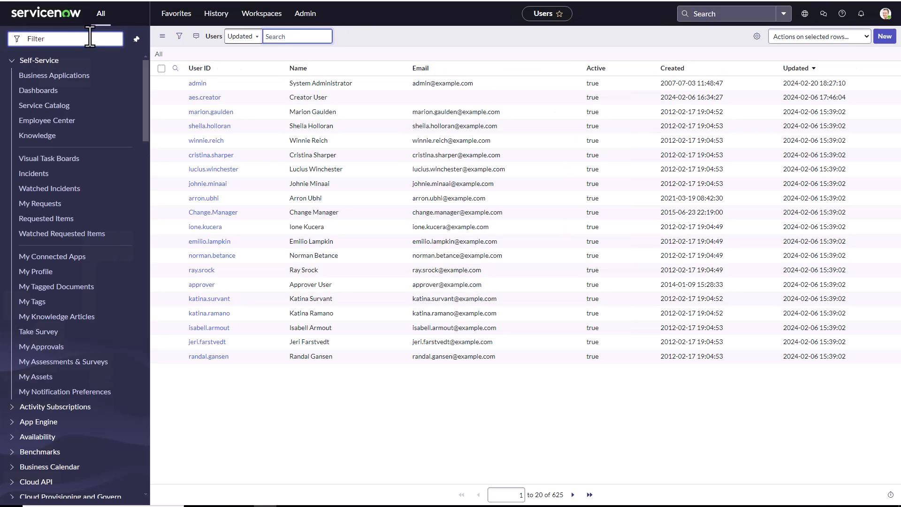
Step: Save a new user with User ID mid.server.east, first name MID Server and last name East
click(884, 36)
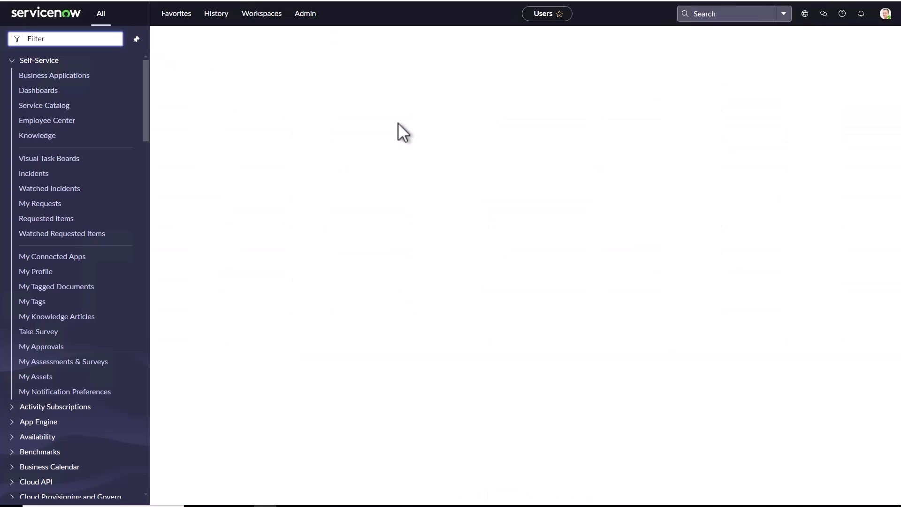
click(357, 61)
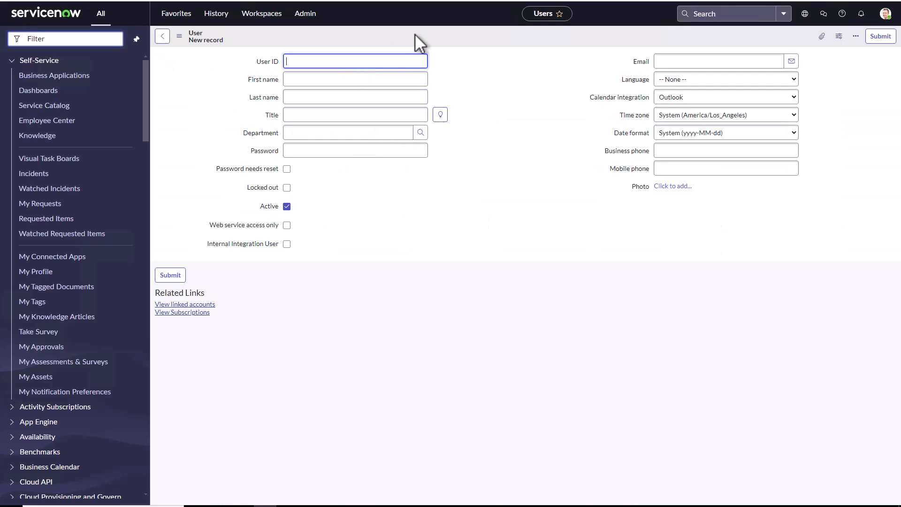
text(mid.server)
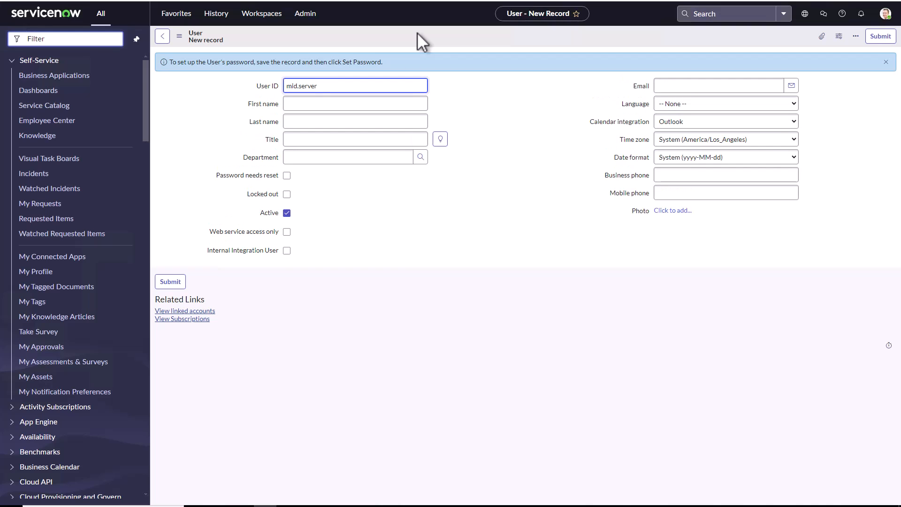
text(.east)
key(Tab)
text(M)
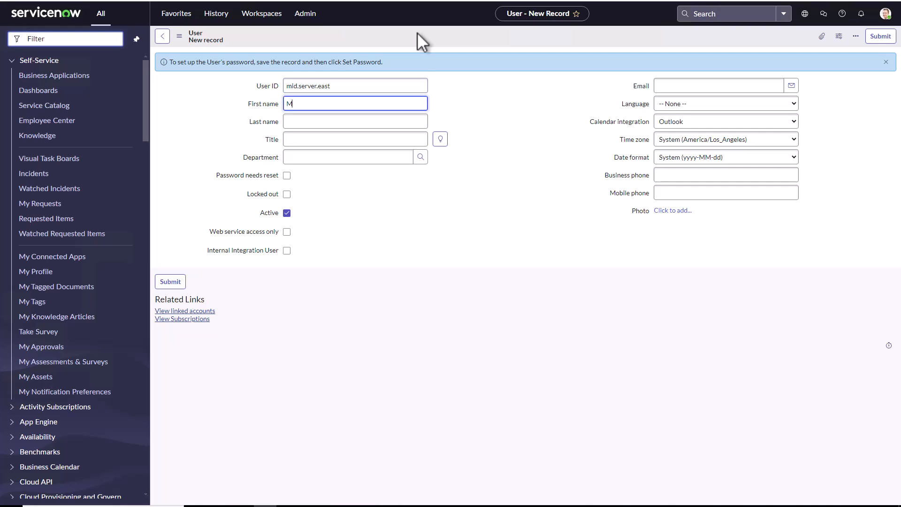
text(ID Server)
key(Tab)
text(East)
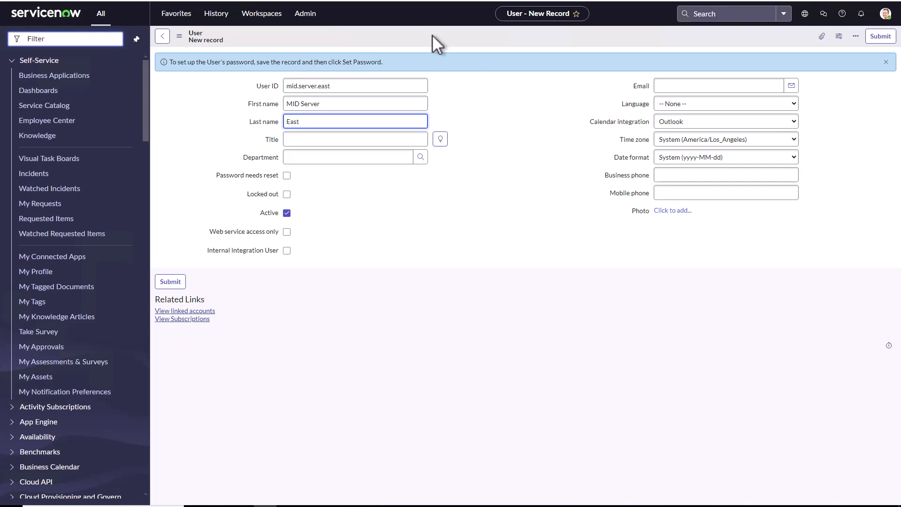
right_click(503, 35)
click(512, 40)
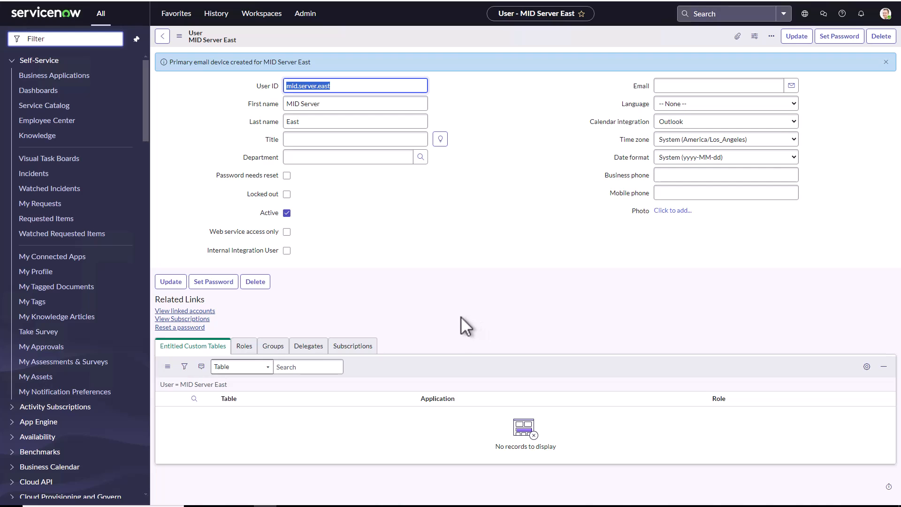
Step: Assign the mid_server role to MID Server East, giving 10 roles including soap and rest_service
click(248, 348)
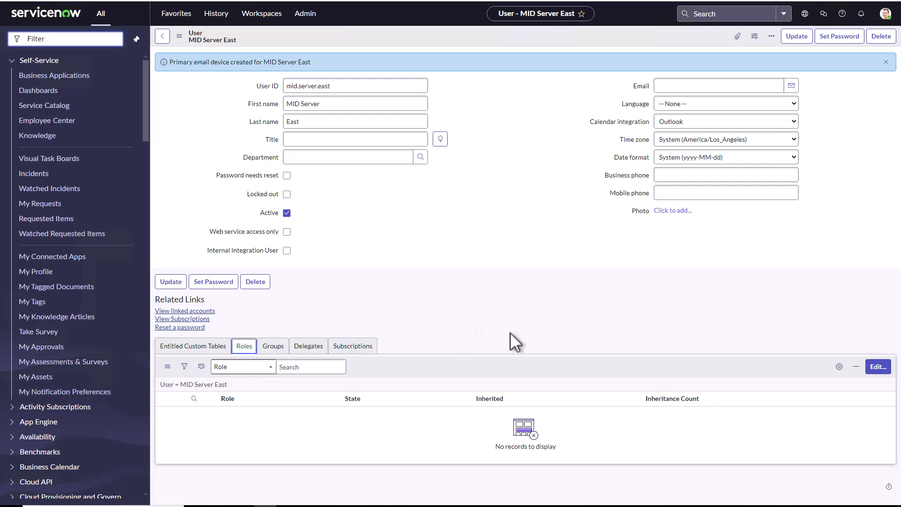
click(877, 367)
click(460, 144)
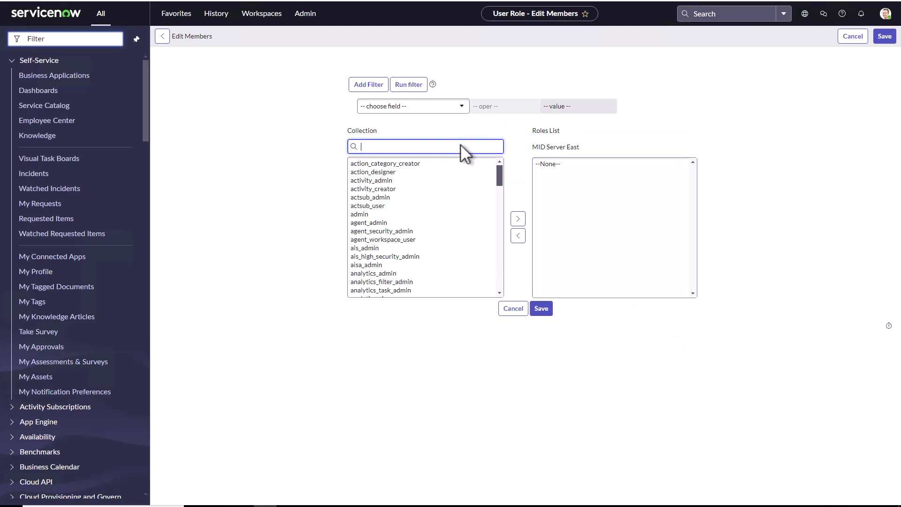
text(mid)
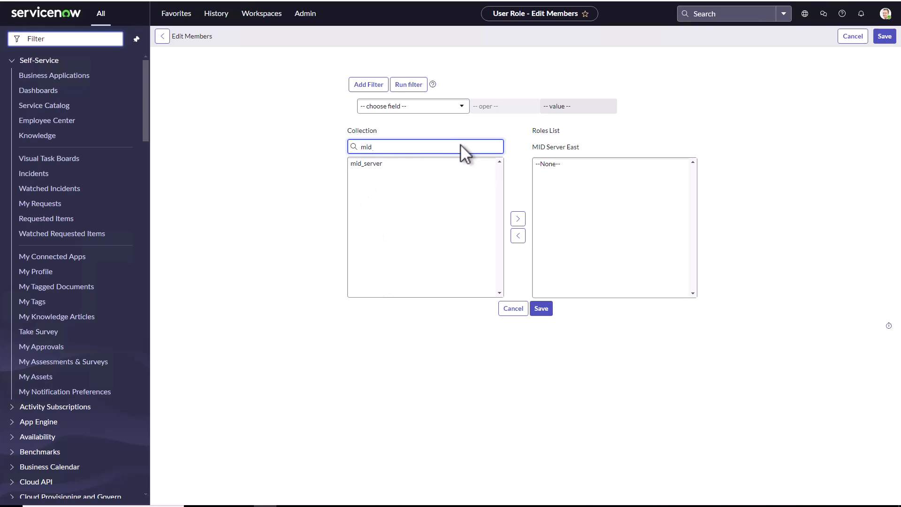
click(398, 163)
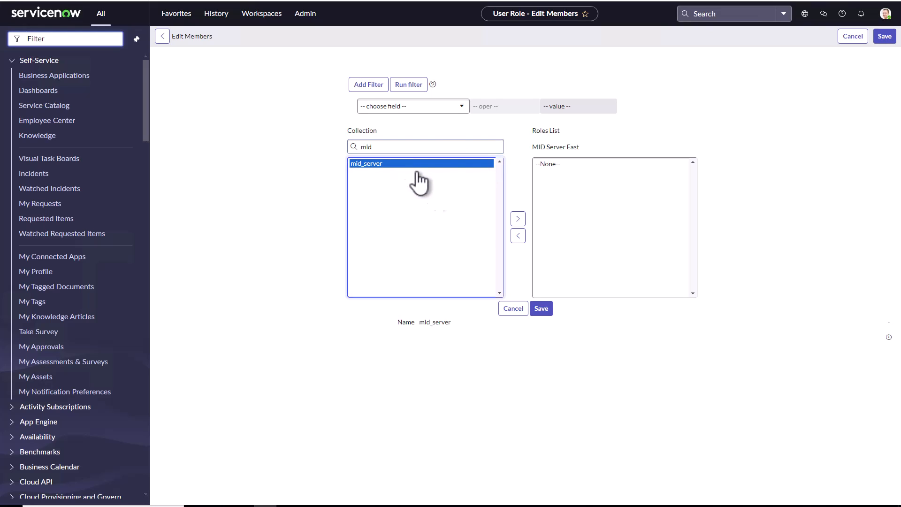
click(514, 220)
click(539, 309)
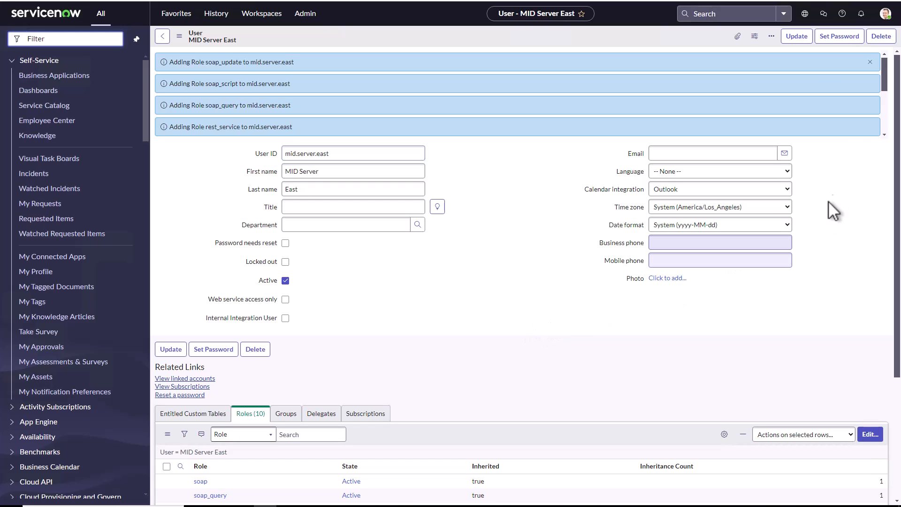
click(869, 65)
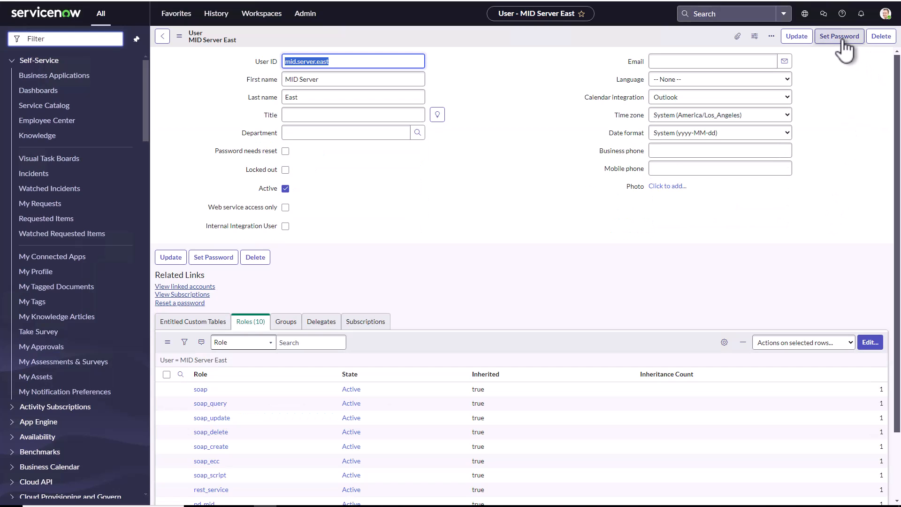
Step: Generate a random password for MID Server East, copy it, and save it
click(839, 36)
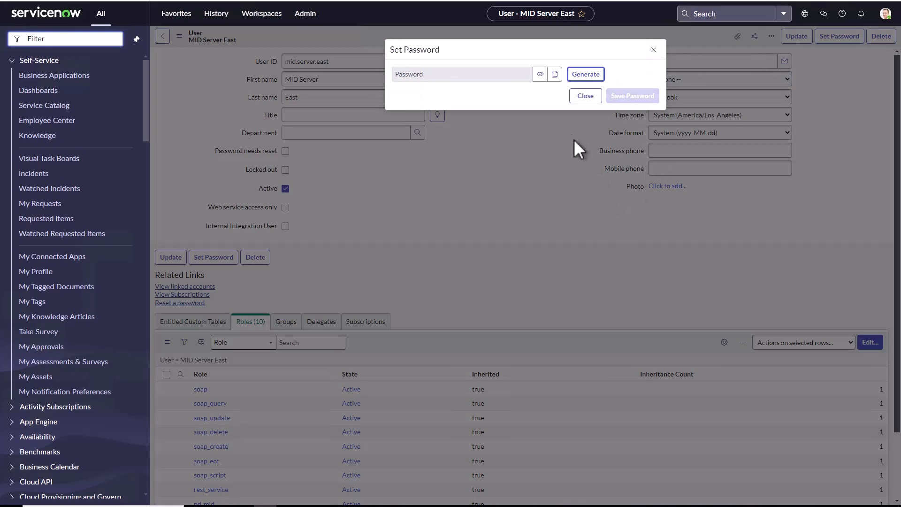
click(580, 77)
click(540, 98)
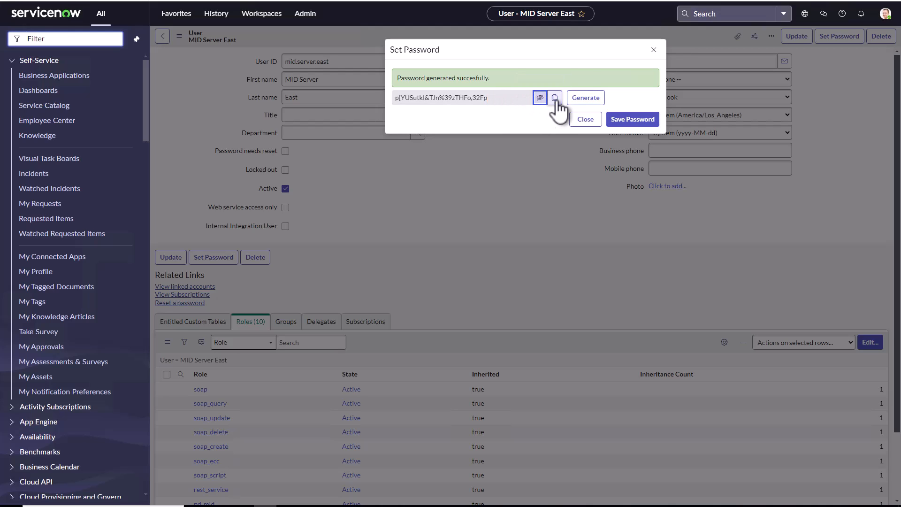
click(555, 98)
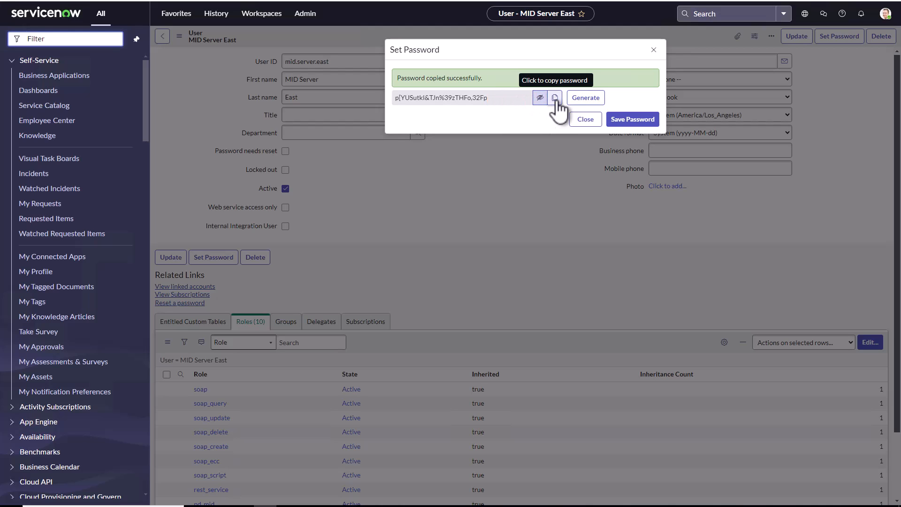
click(645, 123)
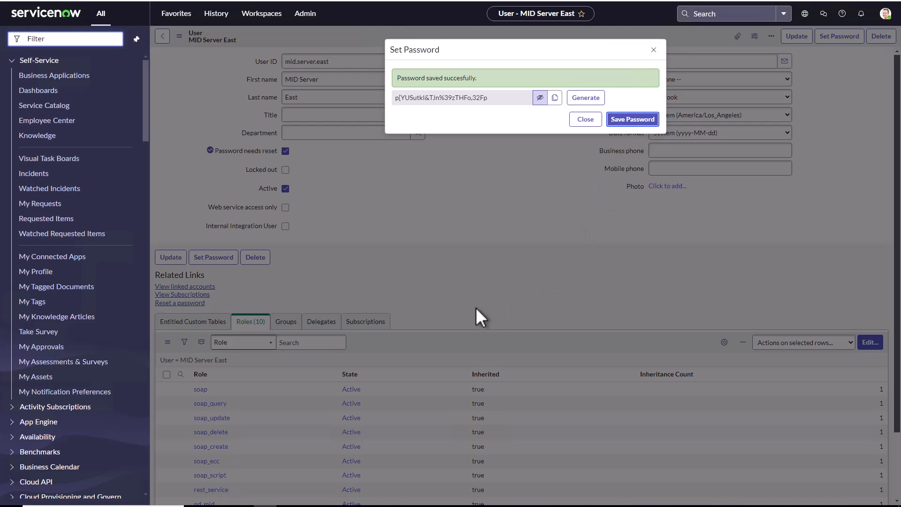
click(654, 50)
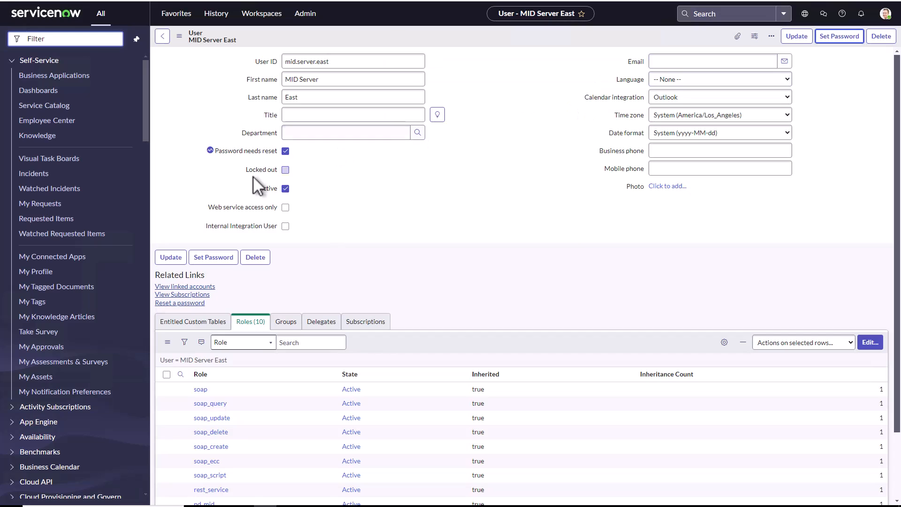
Step: Turn off Password needs reset and save the user record
click(286, 151)
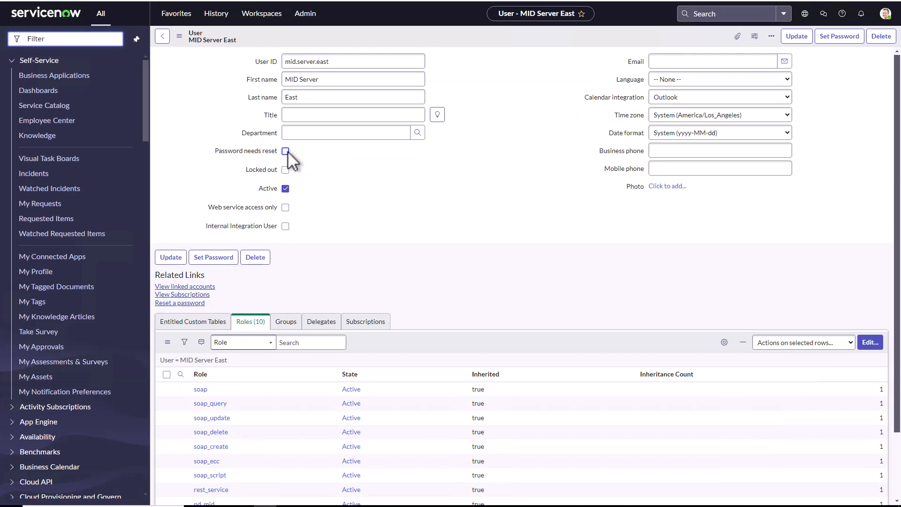
right_click(515, 33)
click(526, 39)
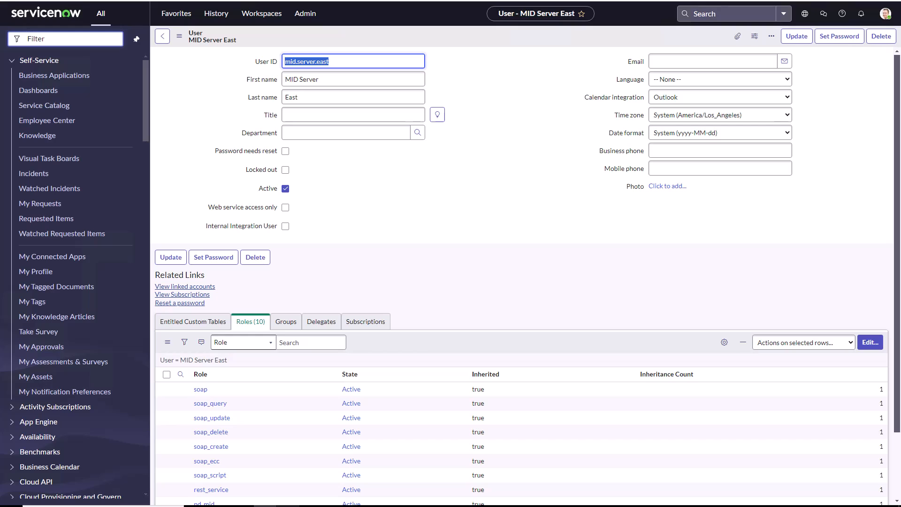
Step: Note mid.server.east and the copied password in Notepad, then return to the ServiceNow record
key(alt+Tab)
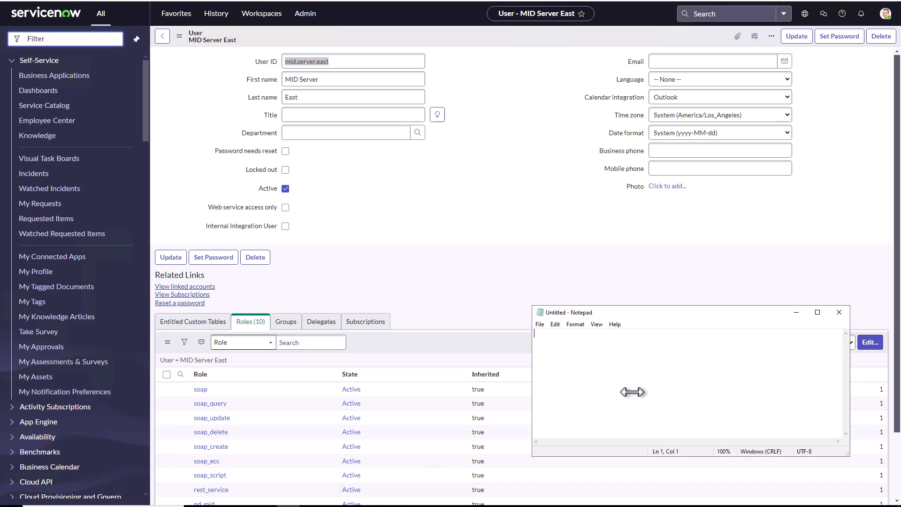
text(mid.server.east)
key(ctrl+v)
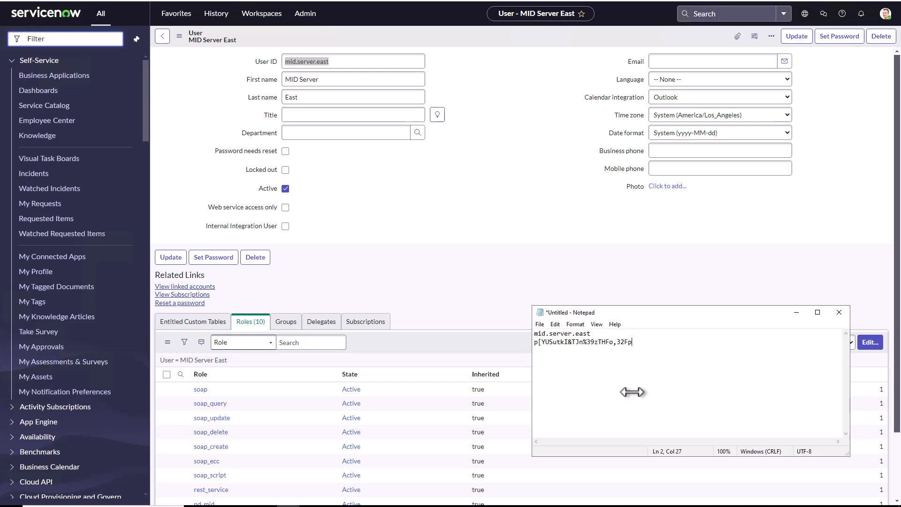
click(478, 284)
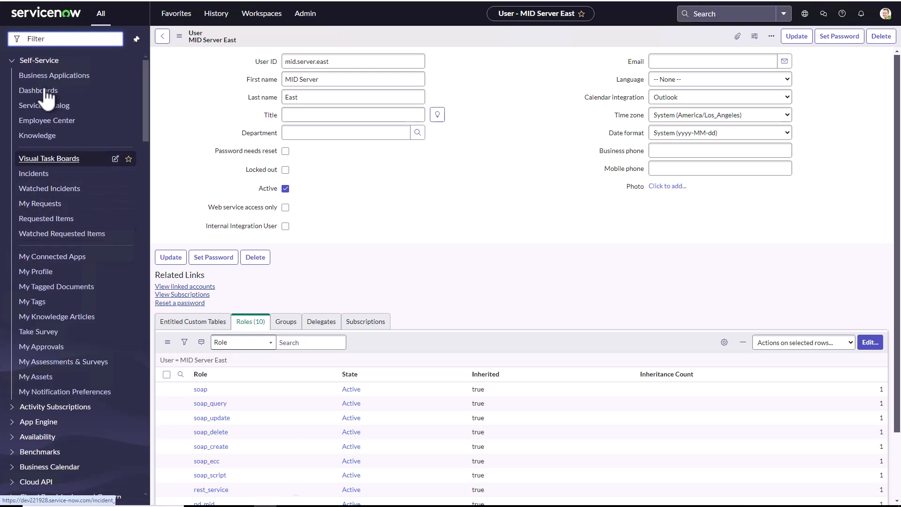
Step: Download the Windows (MSI) 64-bit MID Server installer and confirm it in the download history
click(52, 36)
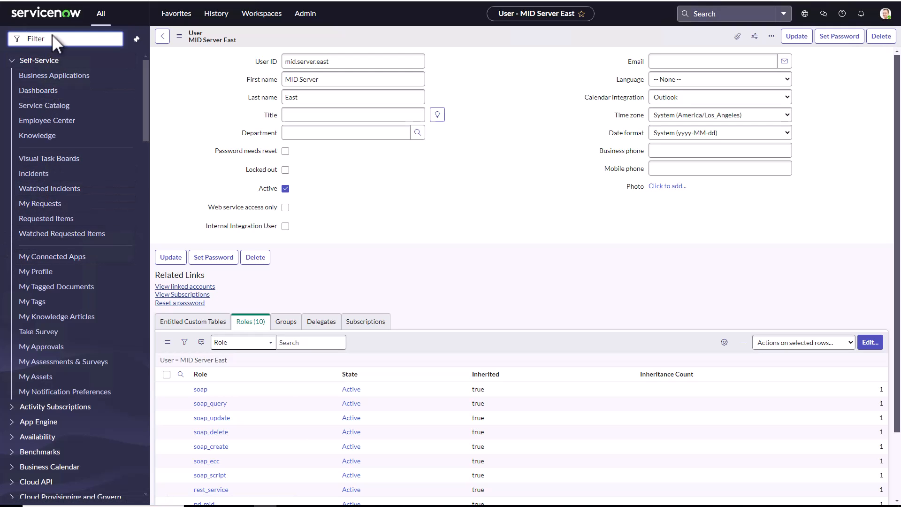
text(mid server)
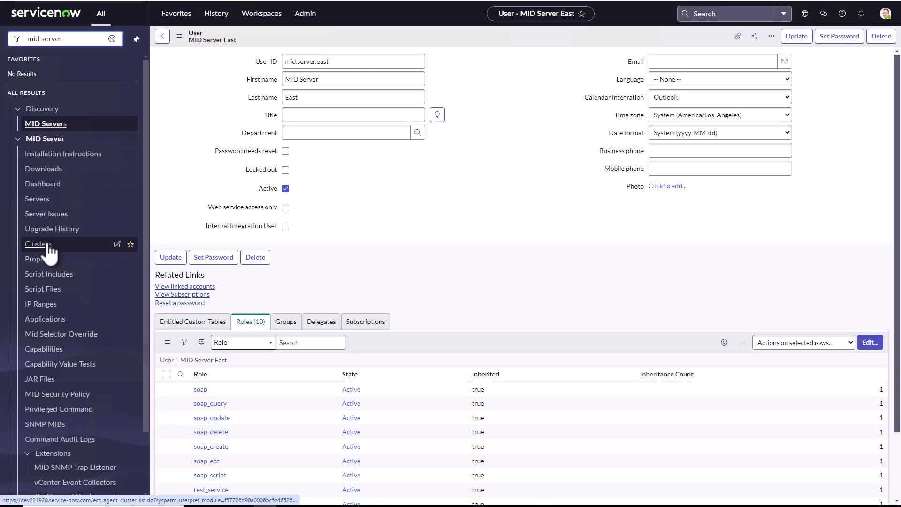
click(47, 170)
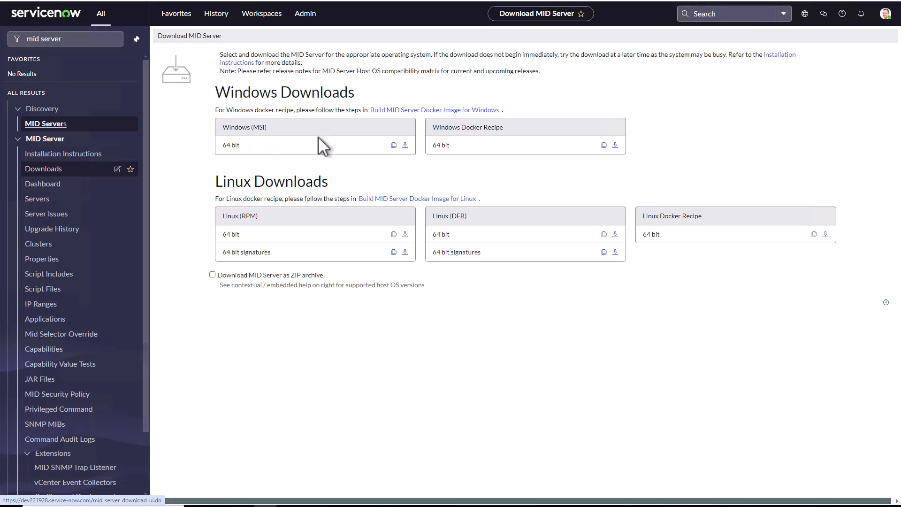
click(405, 145)
click(841, 2)
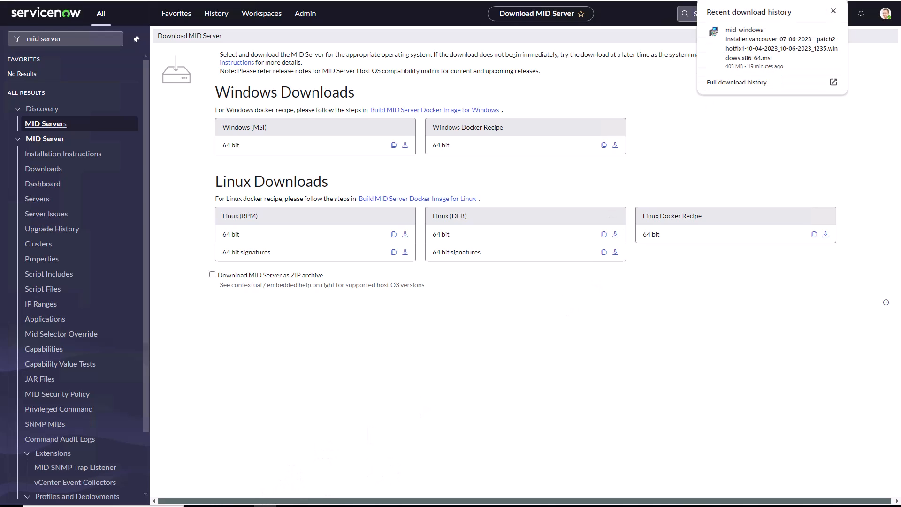
Step: Find the 402 MB MID installer in Downloads, showing its full name, then browse to Local Disk (C:)
click(288, 505)
click(242, 505)
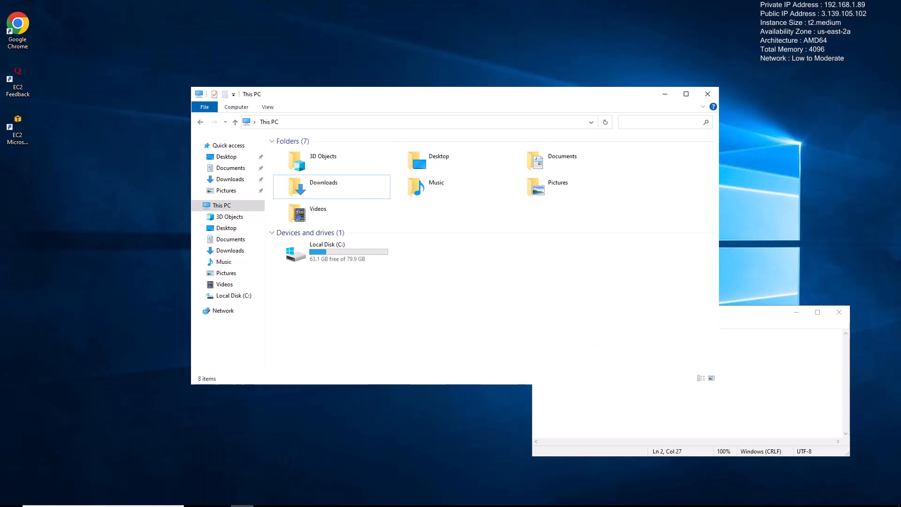
click(229, 180)
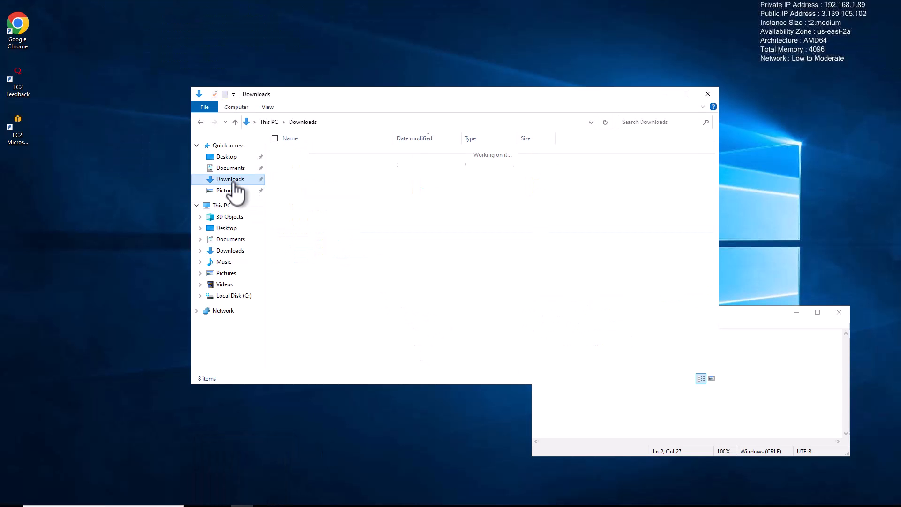
click(318, 167)
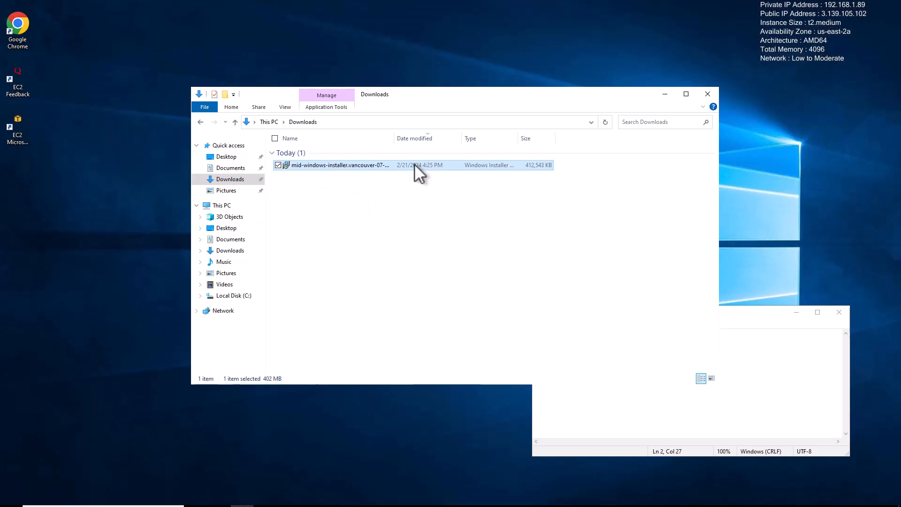
double_click(395, 134)
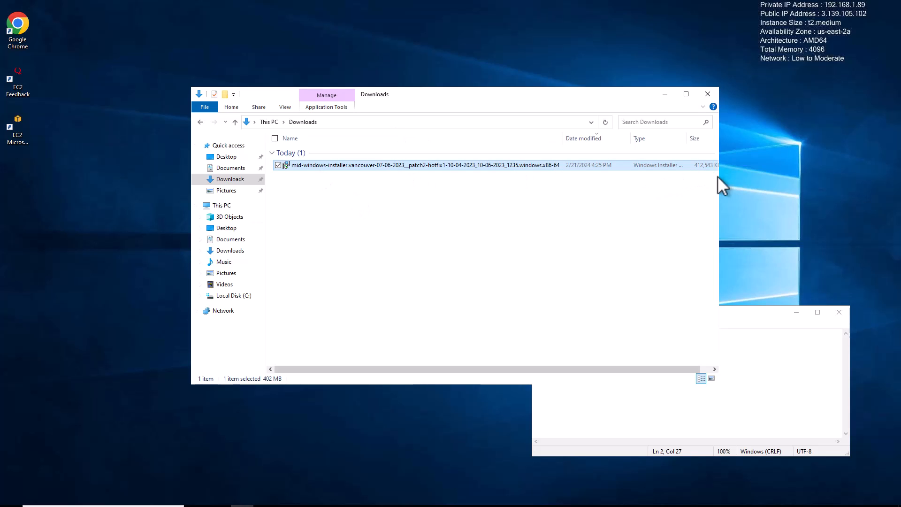
drag(718, 177, 818, 187)
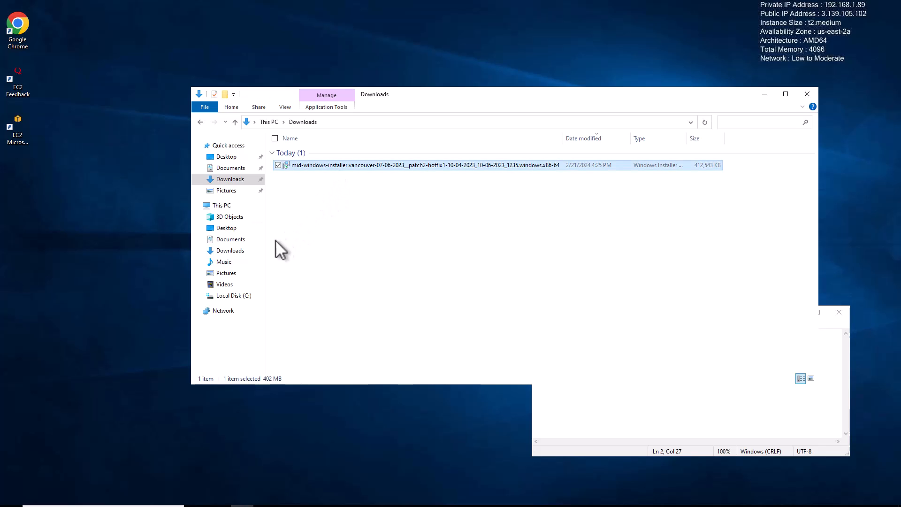
click(231, 296)
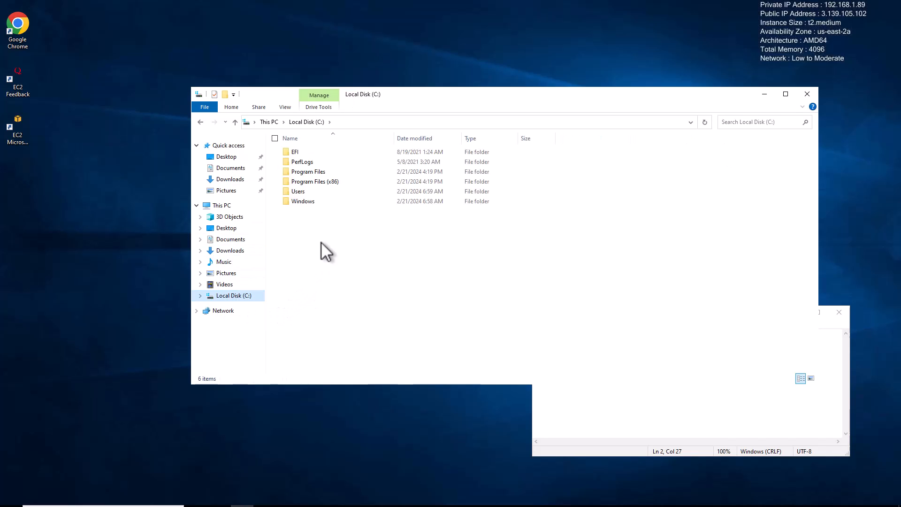
Step: Make a C:\midserver folder, paste the MID installer into it, and minimize Explorer
click(225, 94)
text(midserver)
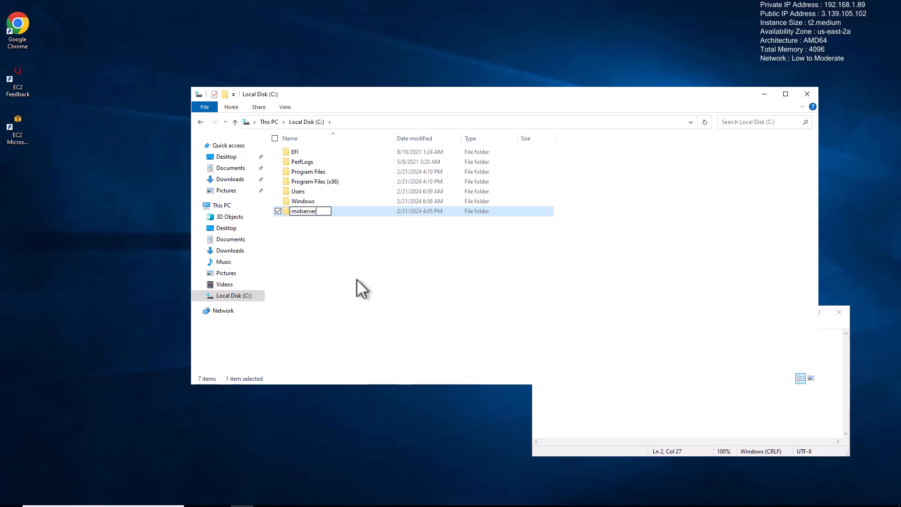
key(Return)
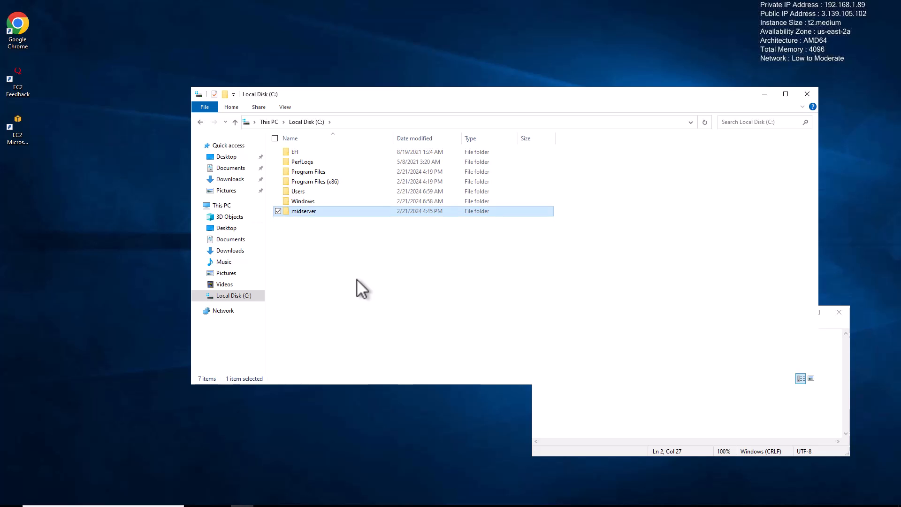
key(Return)
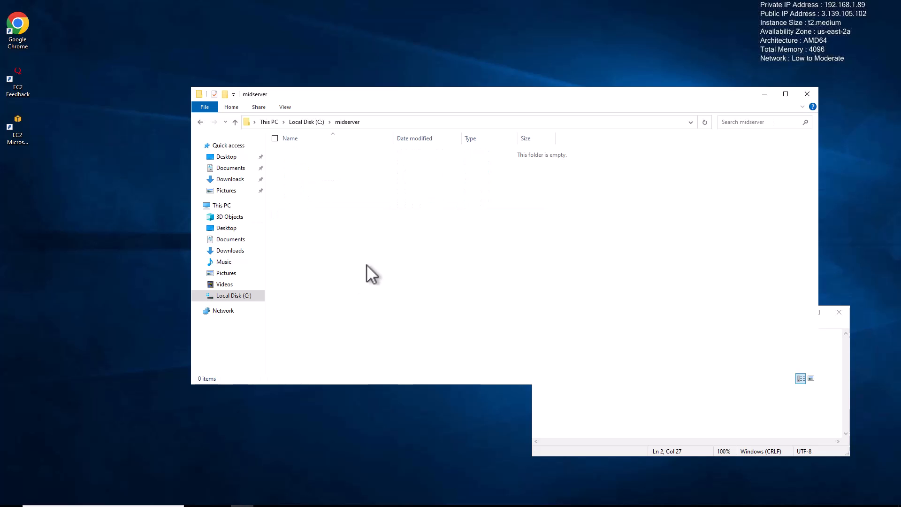
key(ctrl+v)
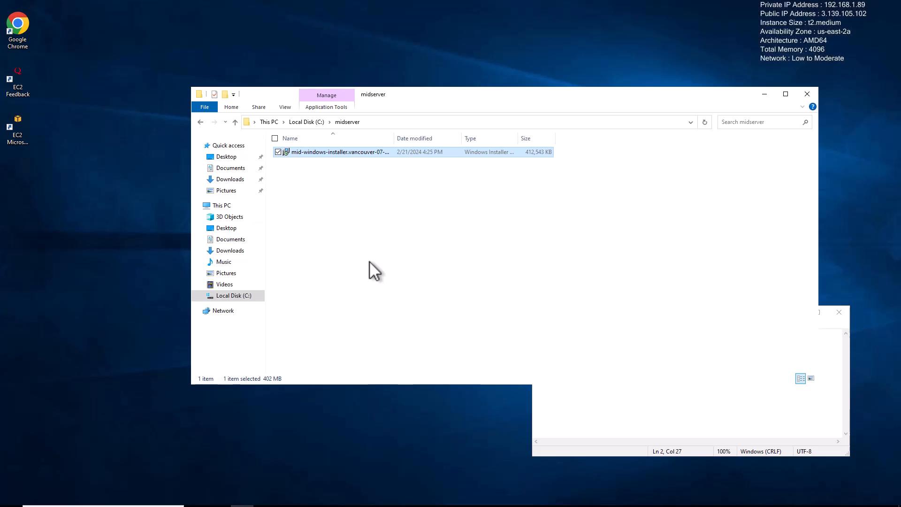
click(604, 219)
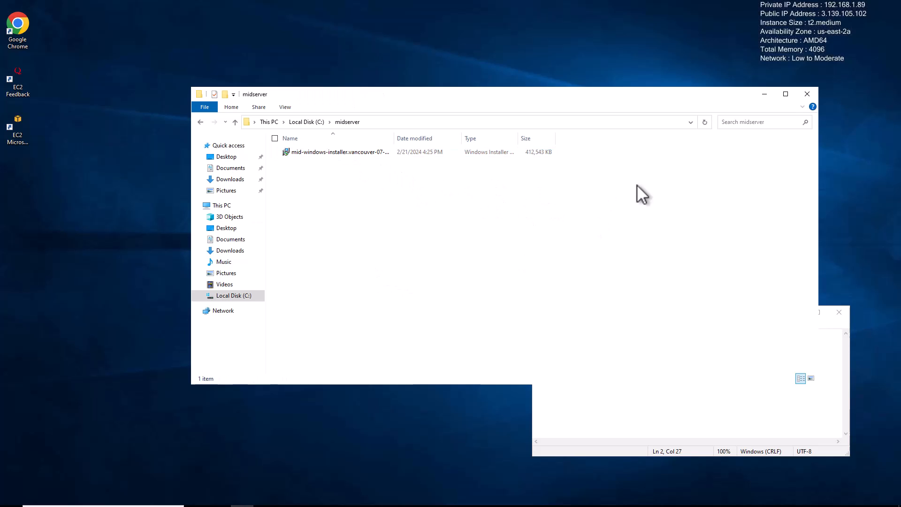
click(769, 92)
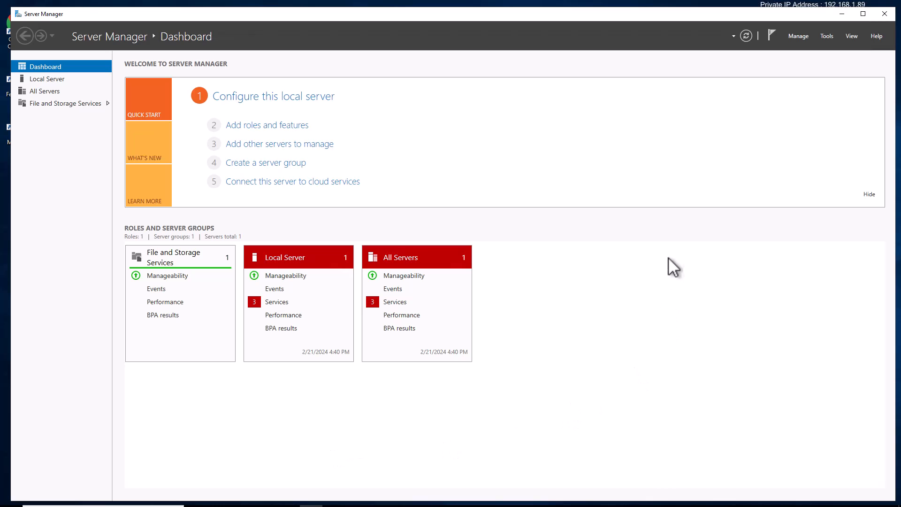
Step: Launch Computer Management from Server Manager's Tools menu and minimize Server Manager
click(825, 37)
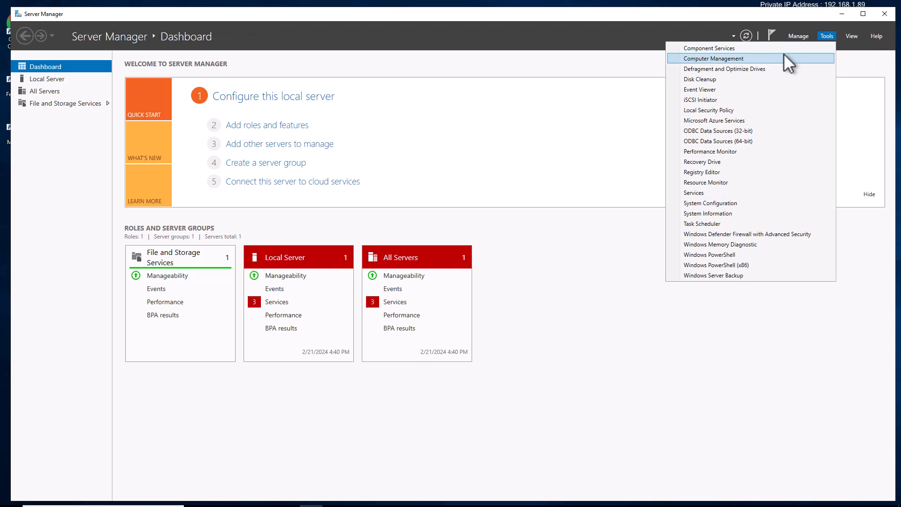
click(693, 59)
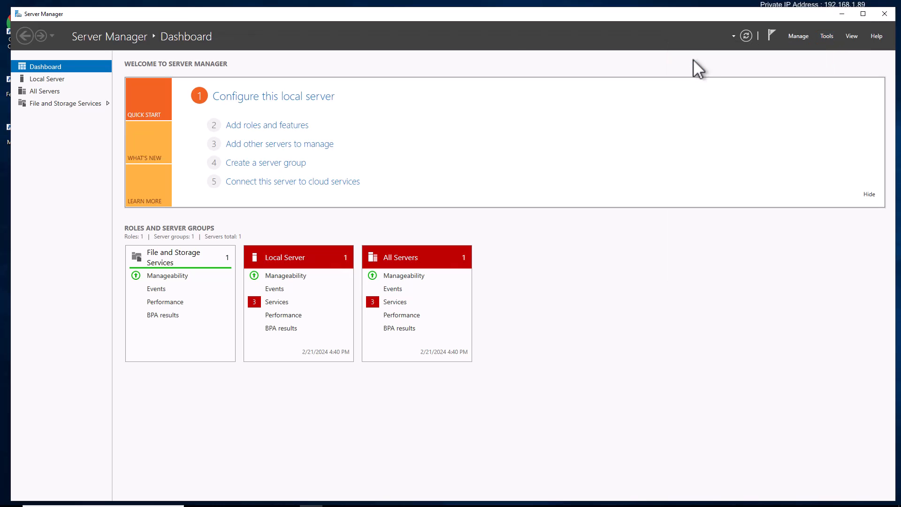
click(839, 15)
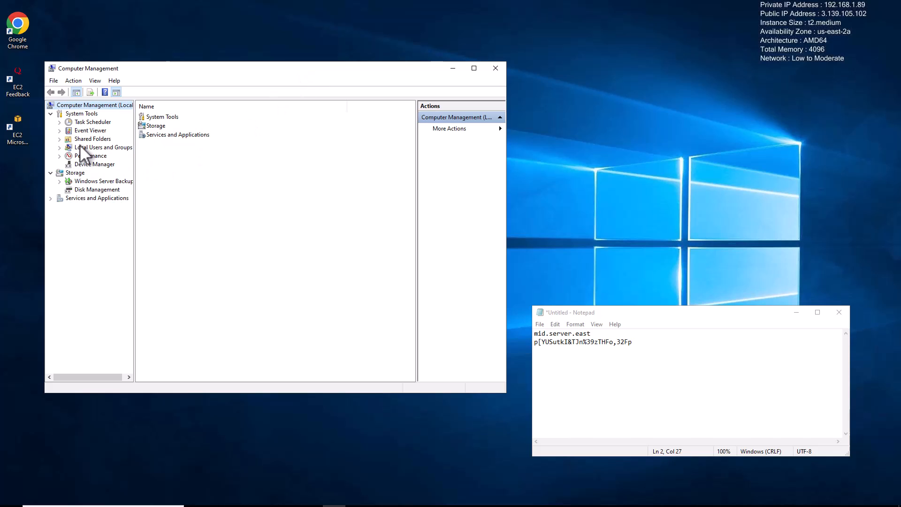
Step: Under Local Users and Groups > Users, bring up a blank New User dialog
click(59, 147)
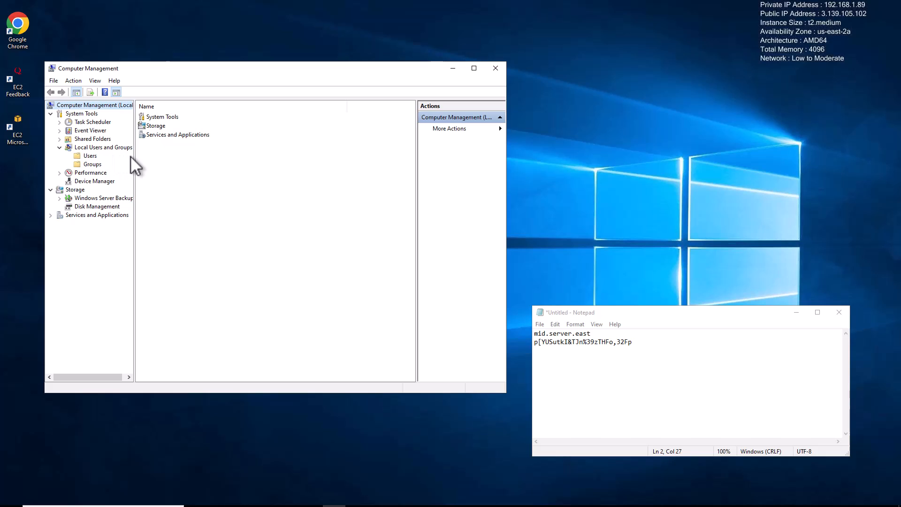
drag(135, 157, 143, 156)
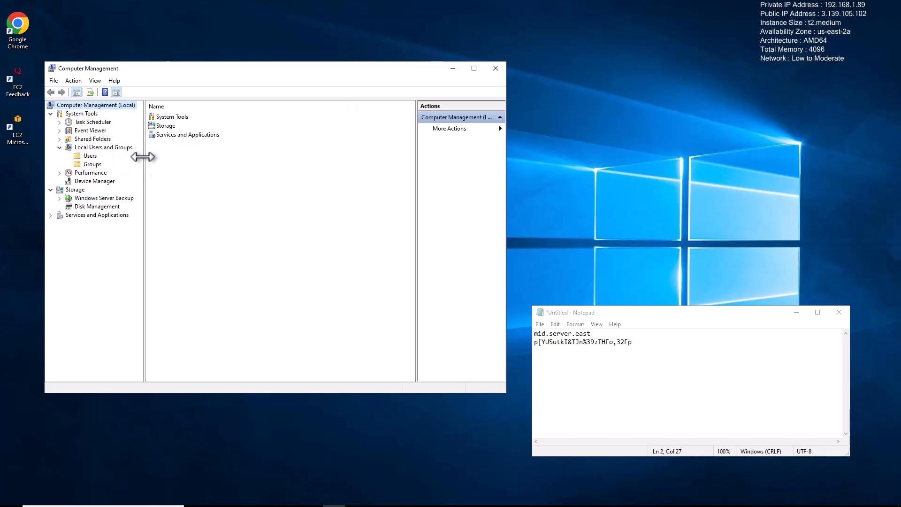
click(90, 156)
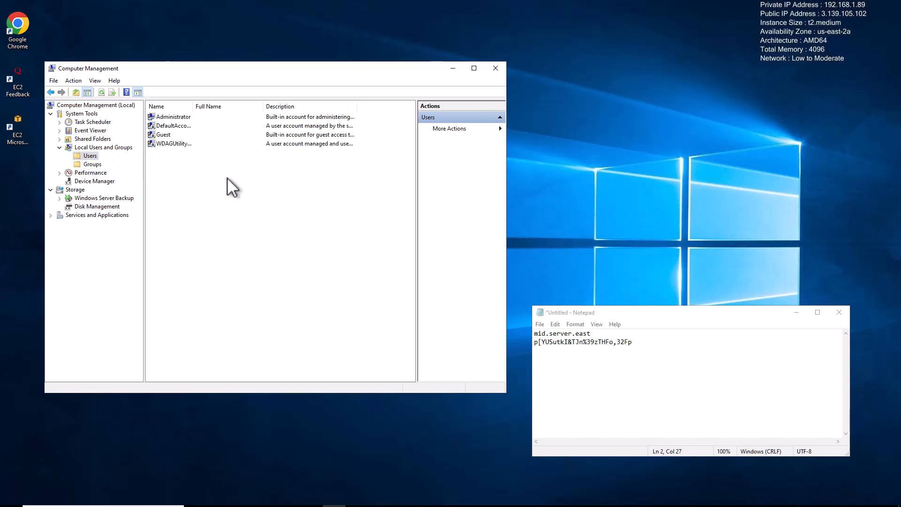
right_click(227, 177)
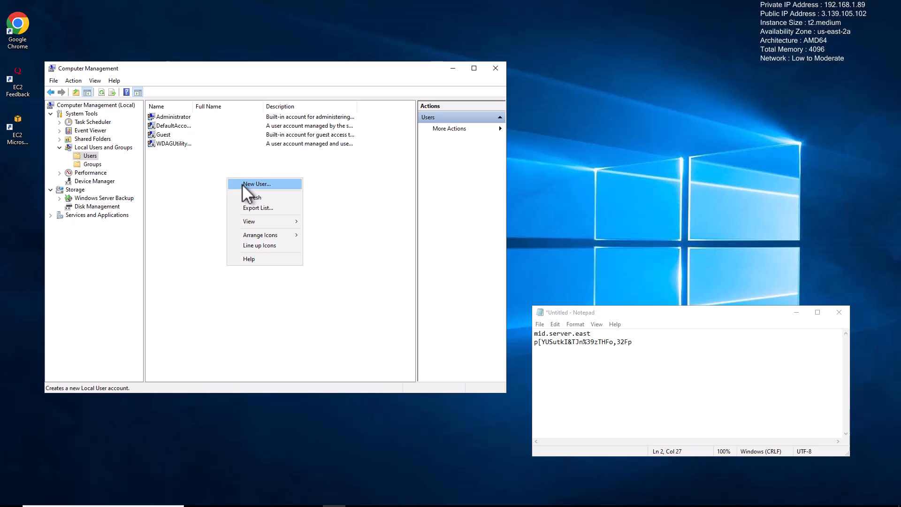
click(241, 183)
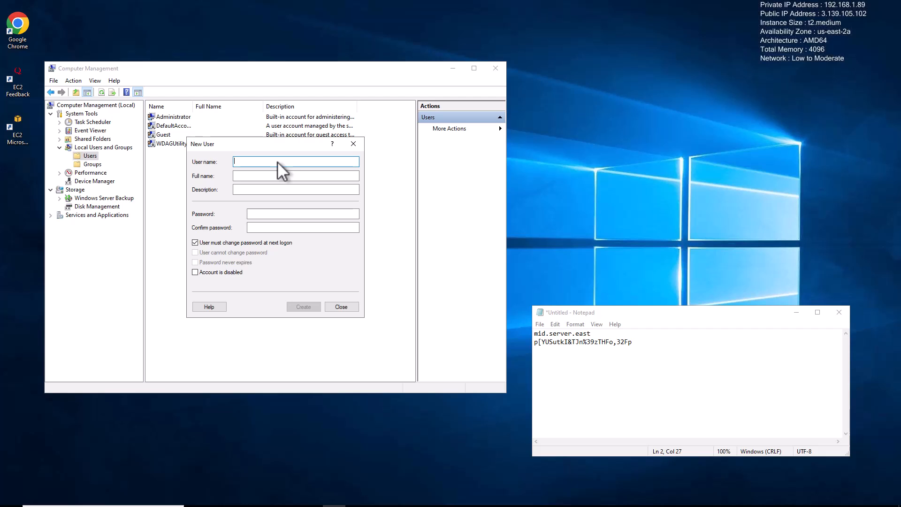
Step: Enter mid.server.east as user name and full name, with the password set to never expire and no change required
text(mid.server.east)
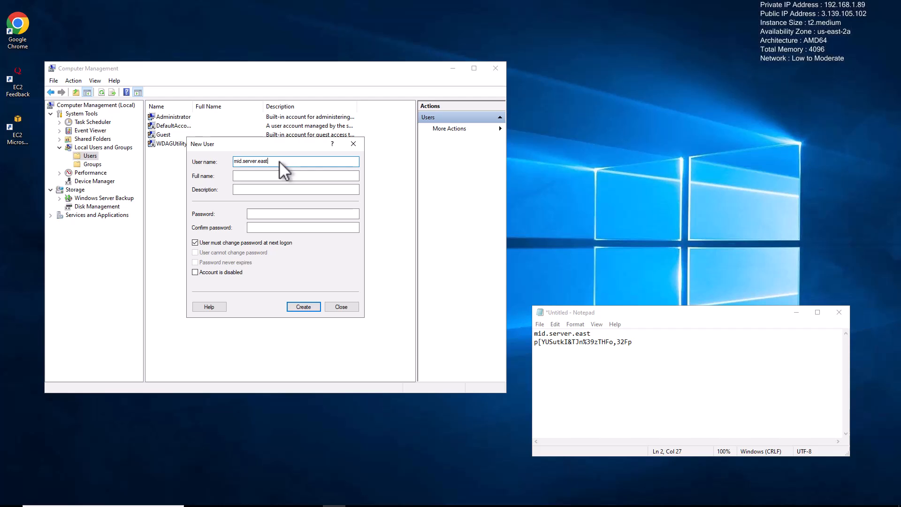
click(247, 176)
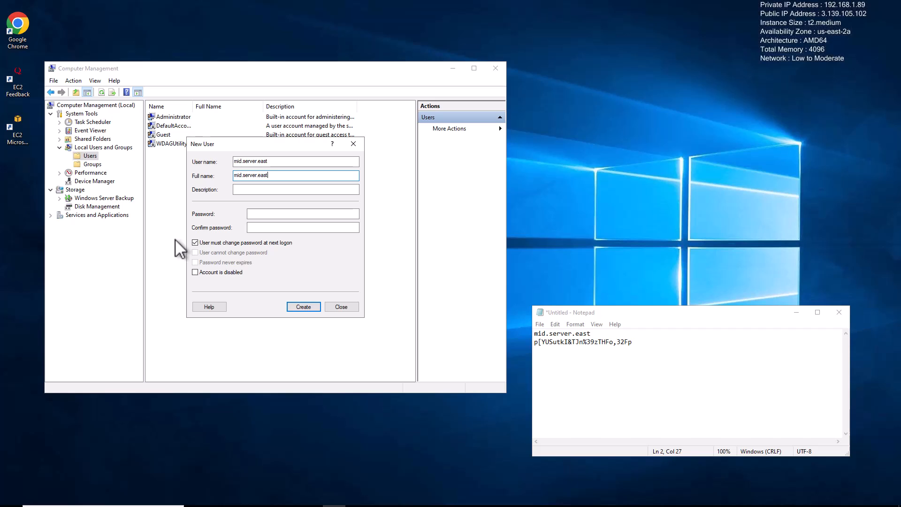
click(213, 241)
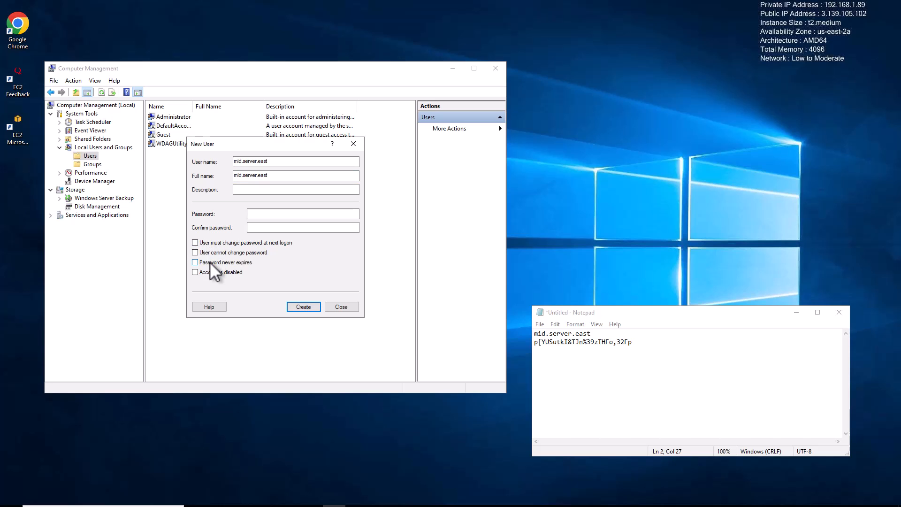
click(209, 263)
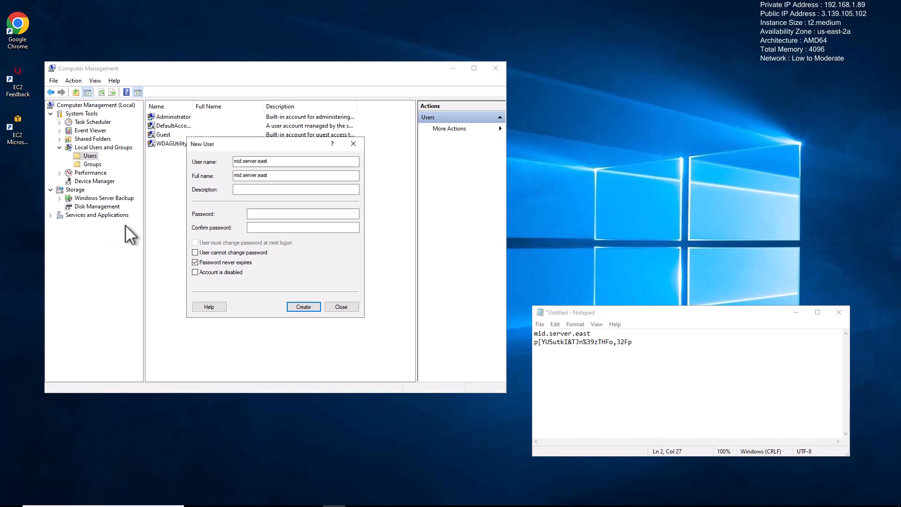
click(712, 389)
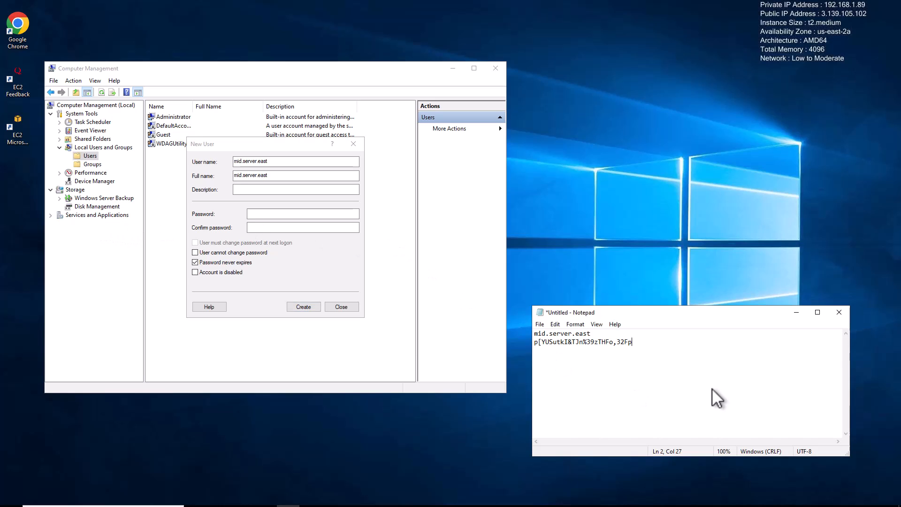
Step: Add a 'Windows Service Account' line with its pasted password to the Notepad credentials note
key(Return)
key(Return)
click(711, 388)
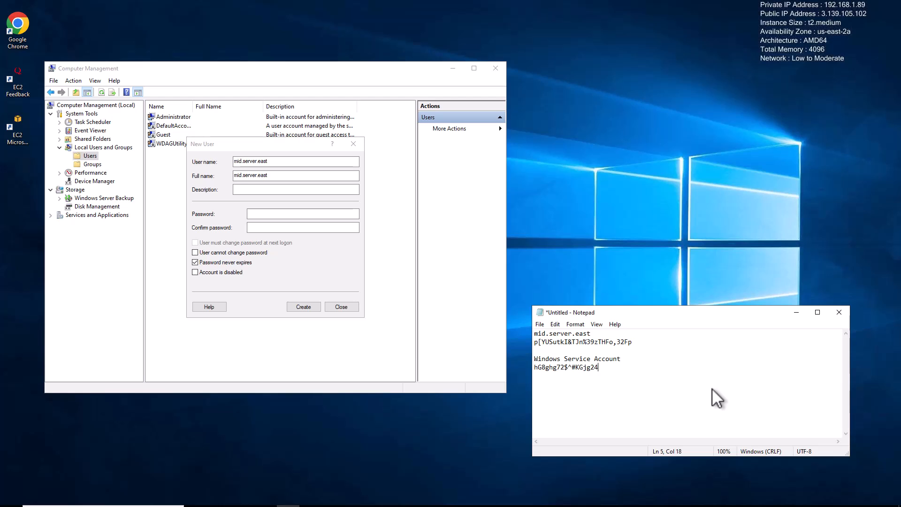
Step: Paste the password into both password fields, create the mid.server.east user, and widen the Name column
click(271, 213)
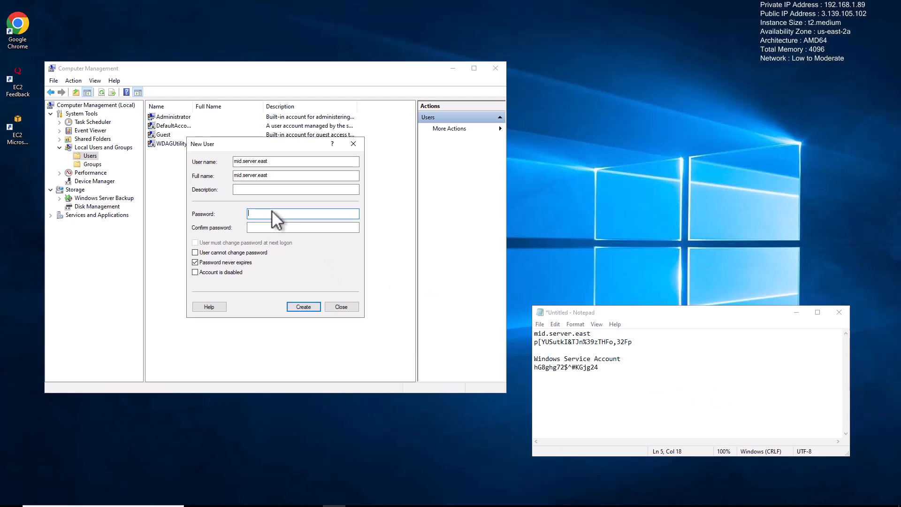
key(ctrl+v)
click(272, 228)
key(ctrl+v)
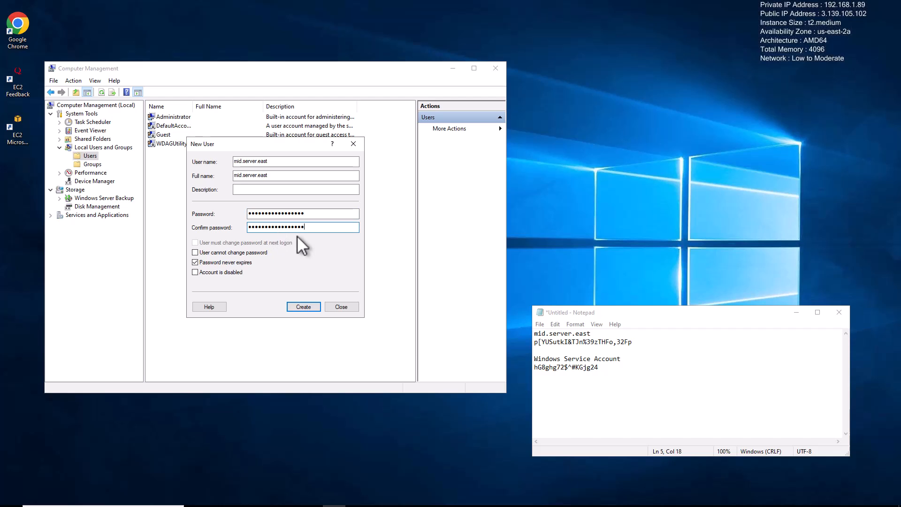
click(303, 307)
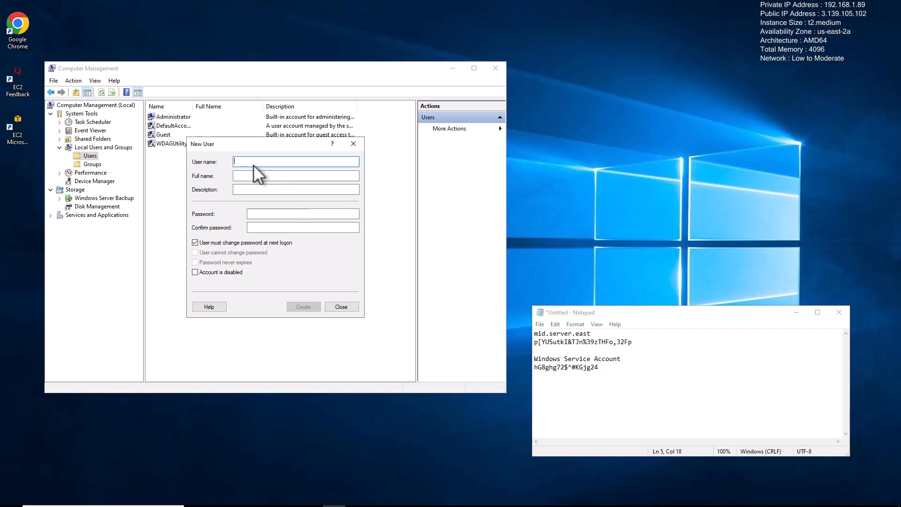
click(341, 308)
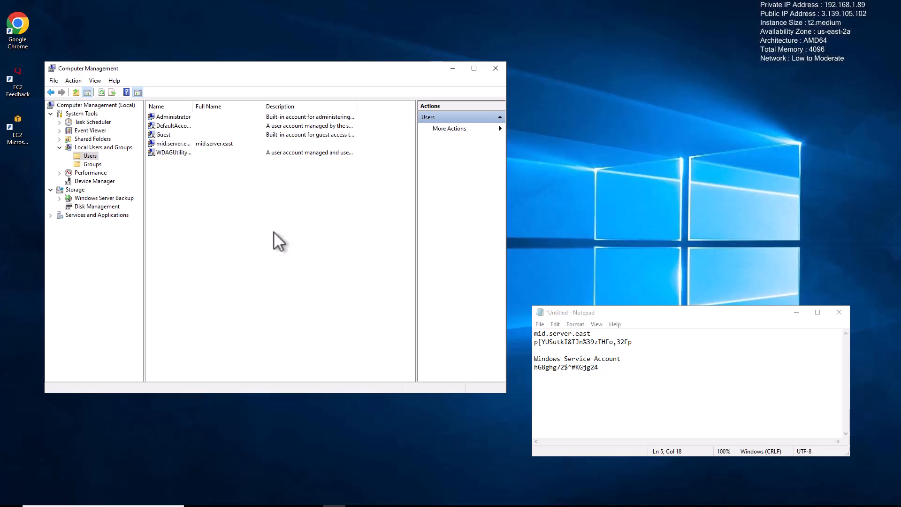
drag(194, 104, 224, 104)
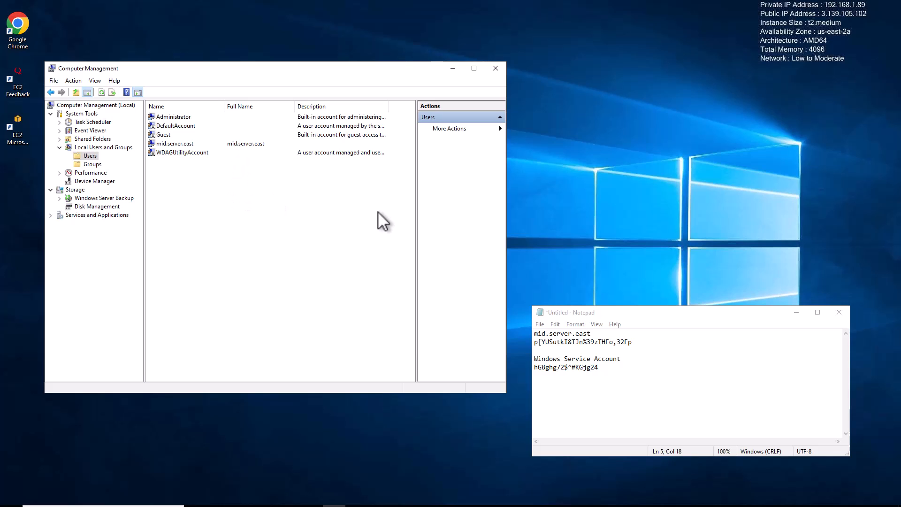
Step: Launch Local Security Policy from Server Manager's Tools menu, then minimize Server Manager
click(450, 69)
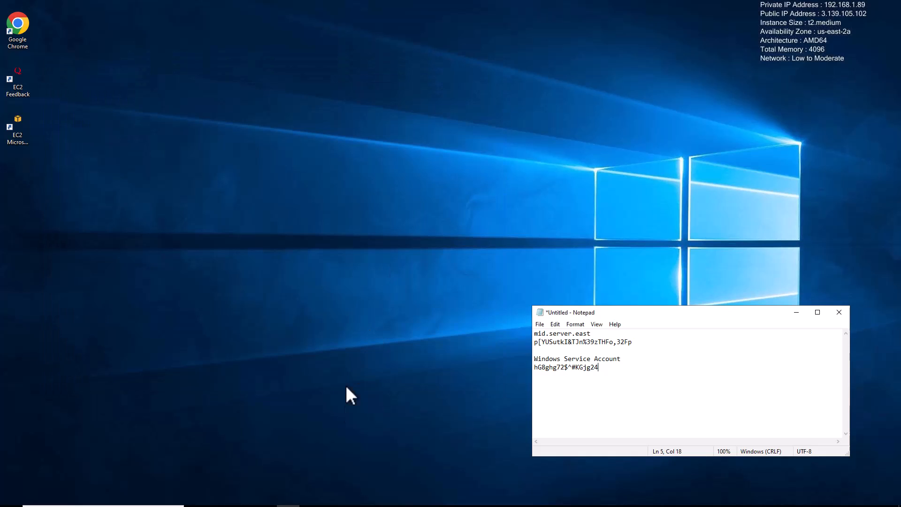
click(288, 505)
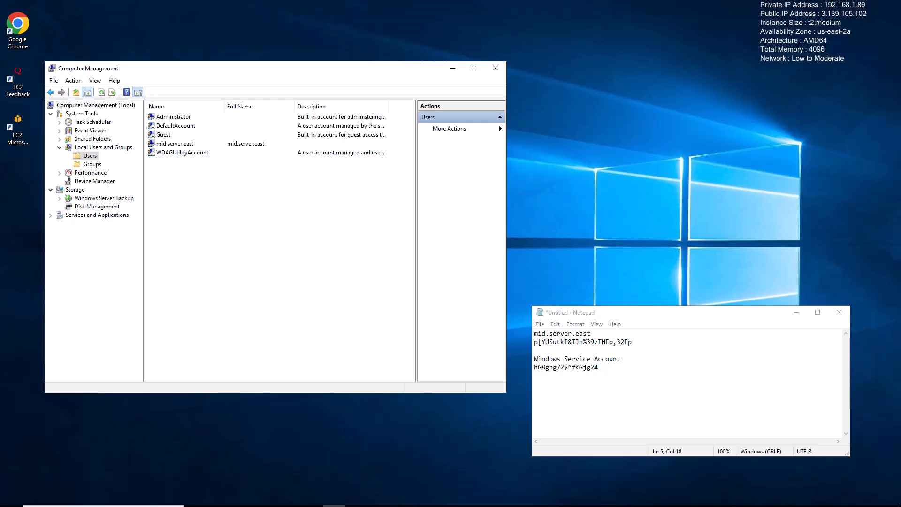
click(287, 505)
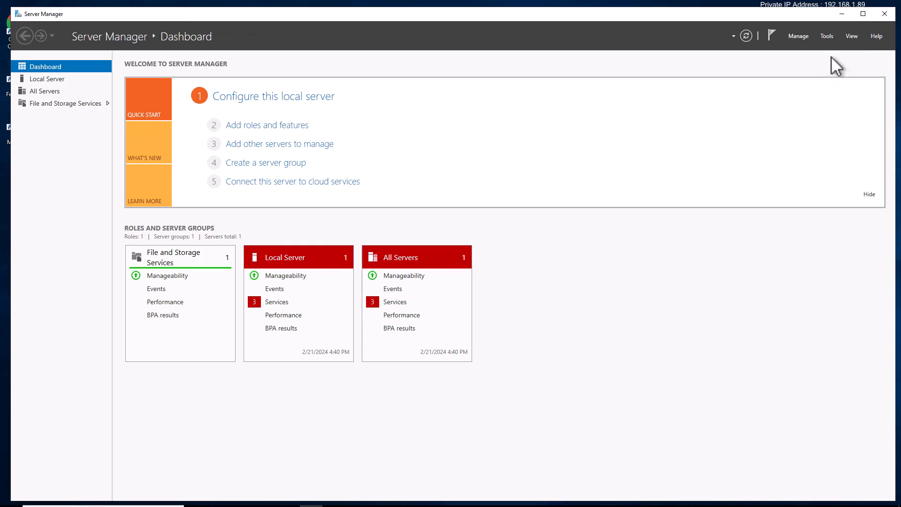
click(824, 37)
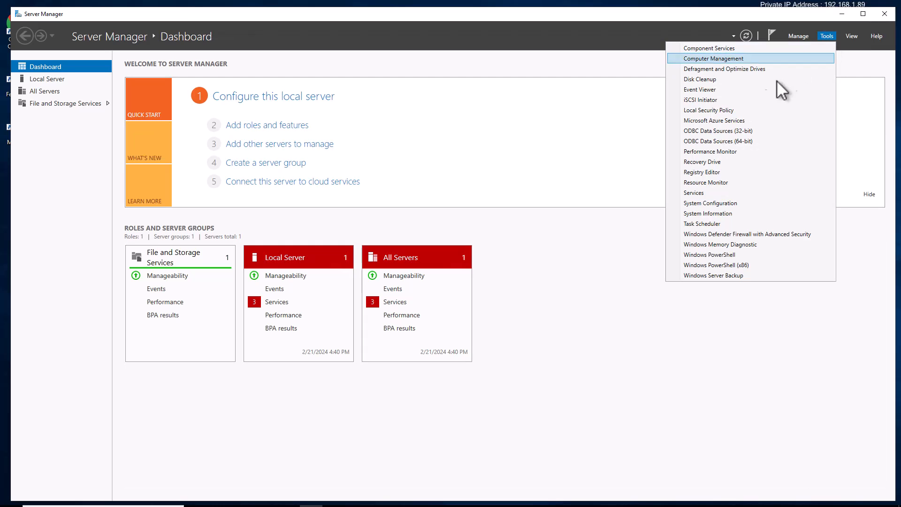
click(714, 110)
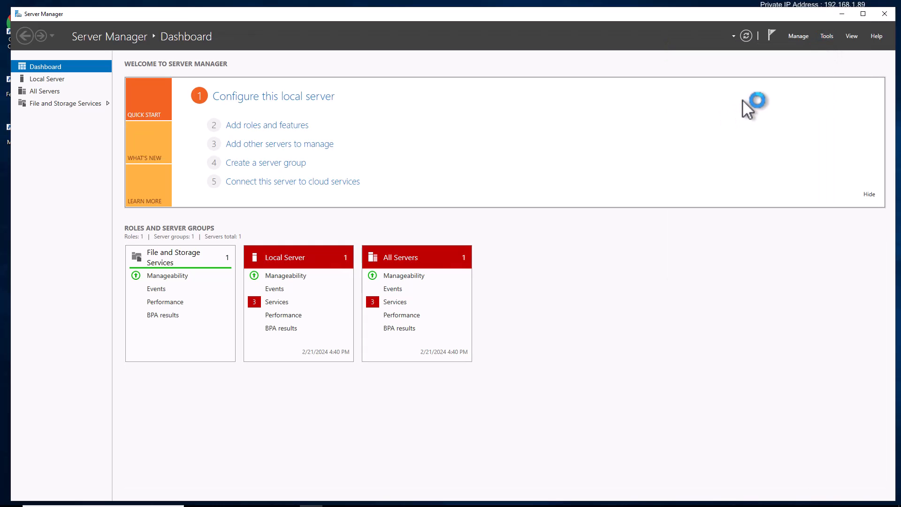
click(843, 13)
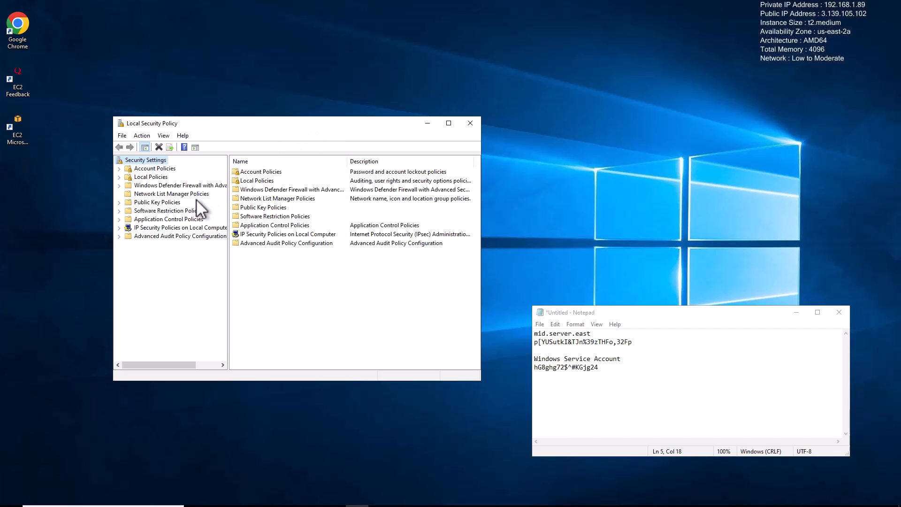
Step: Expand Local Policies, open User Rights Assignment, and select the Log on as a service right
click(121, 177)
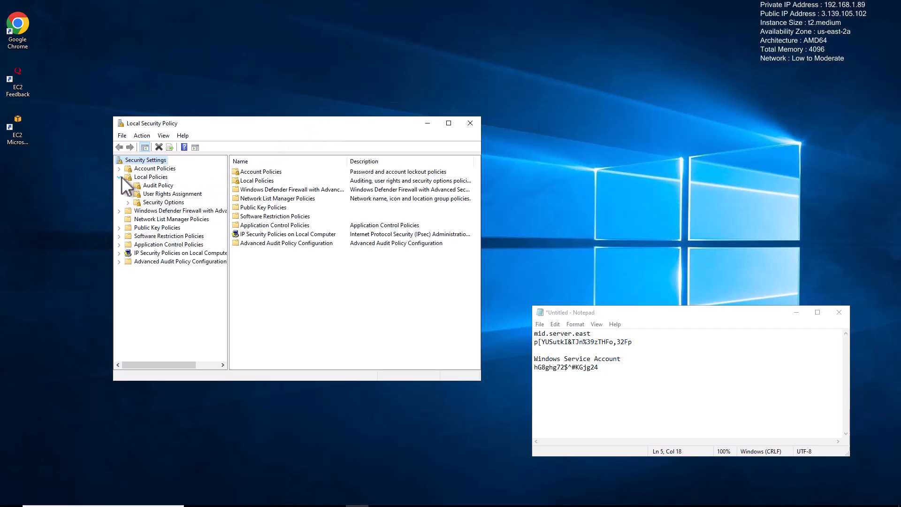
click(162, 193)
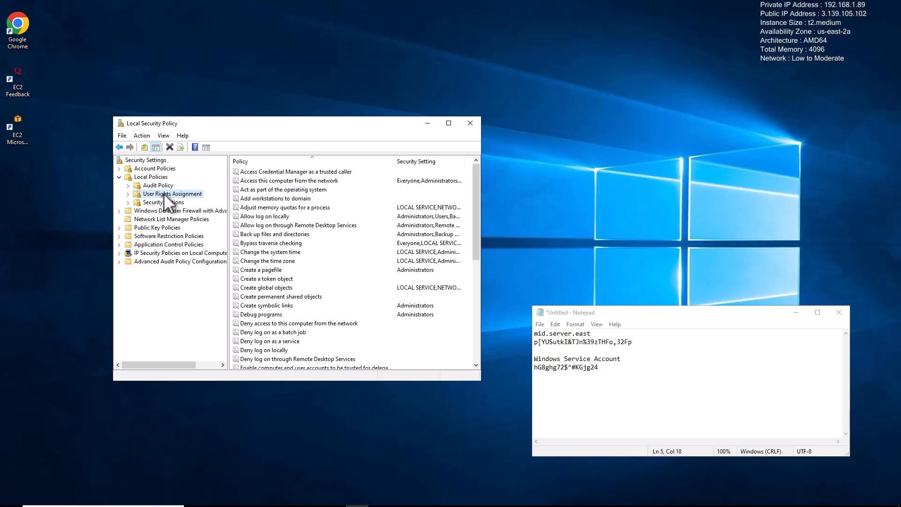
scroll(345, 254, down, 3)
scroll(344, 254, down, 1)
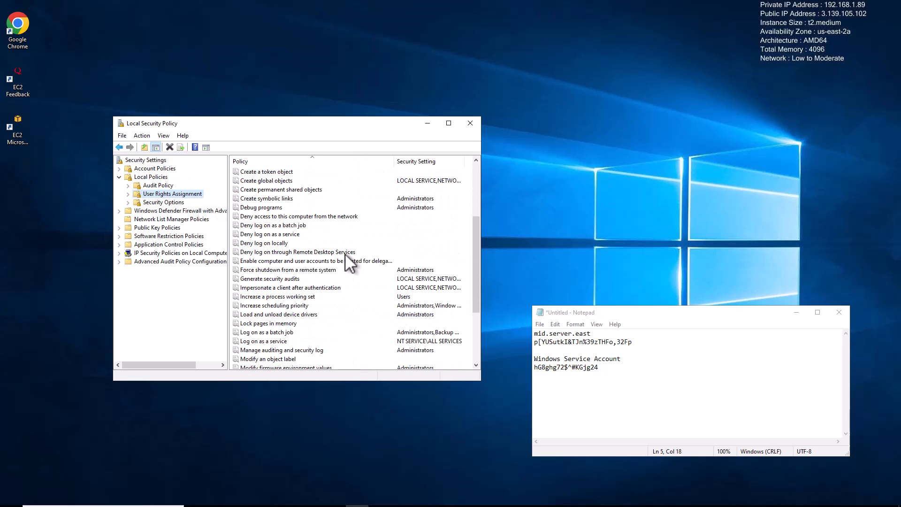
click(263, 235)
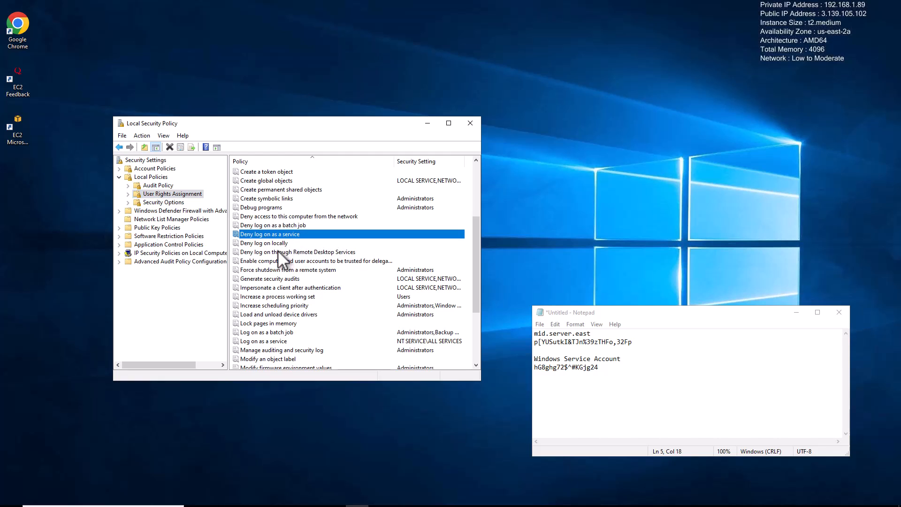
scroll(311, 283, down, 2)
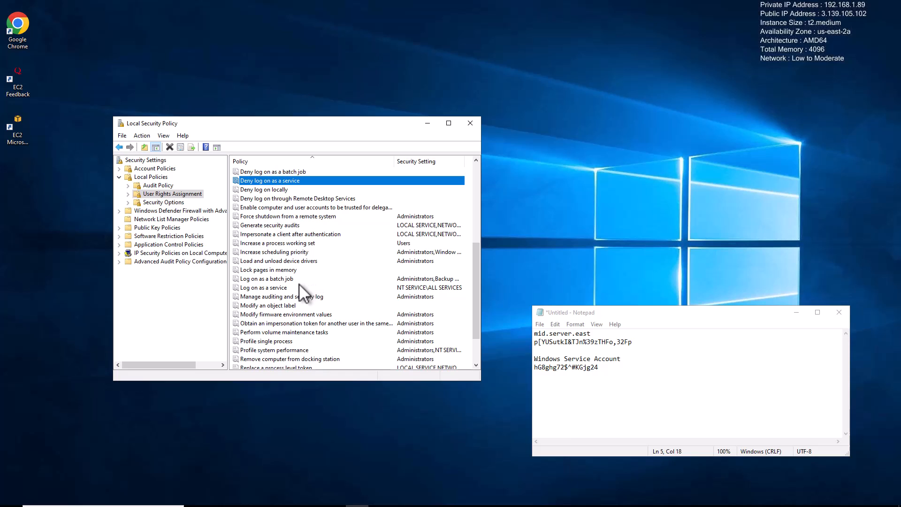
click(277, 288)
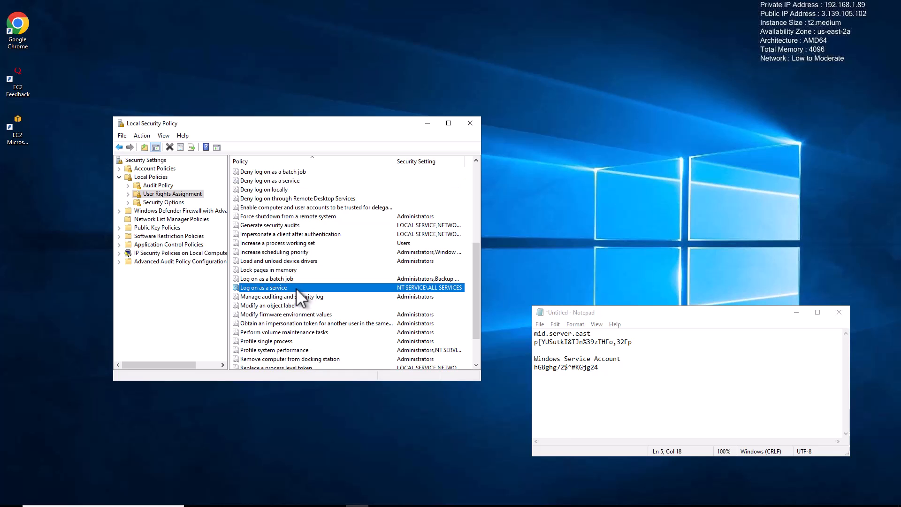
Step: Add the mid.server.east account to the Log on as a service right and apply the change
double_click(296, 288)
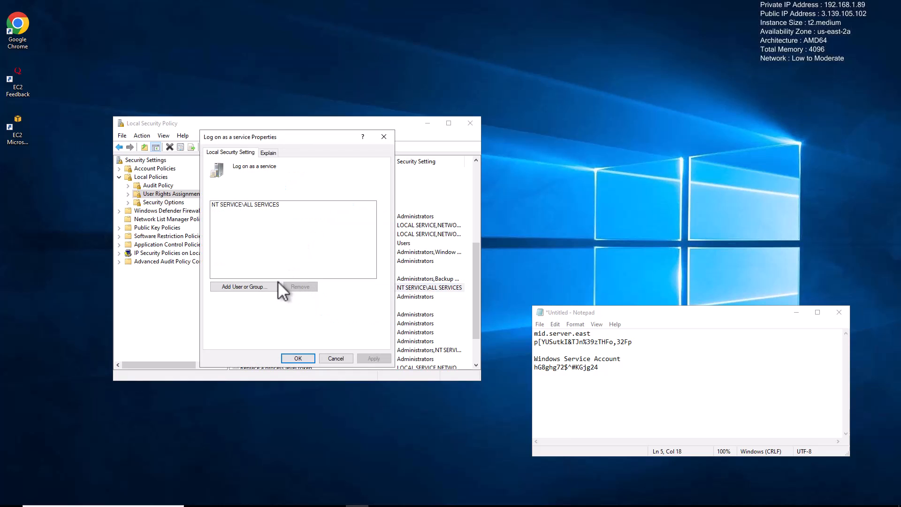
click(255, 288)
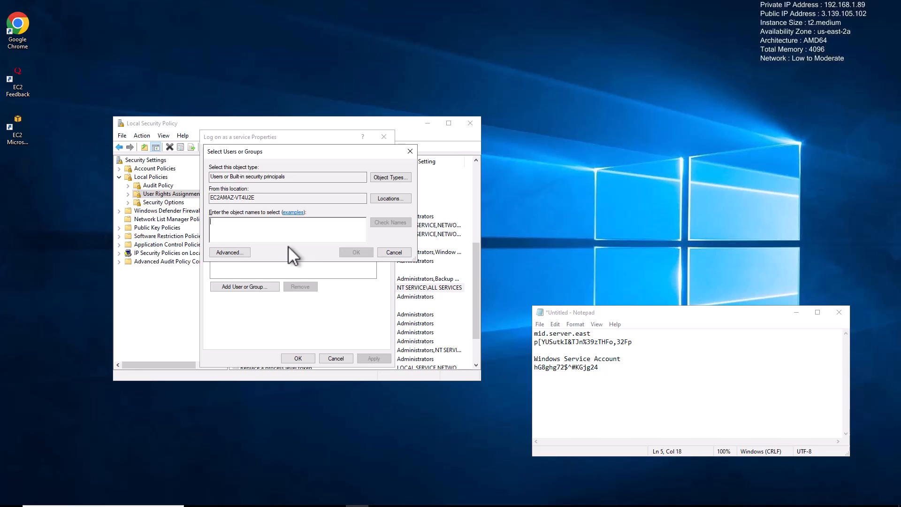
text(mid.s)
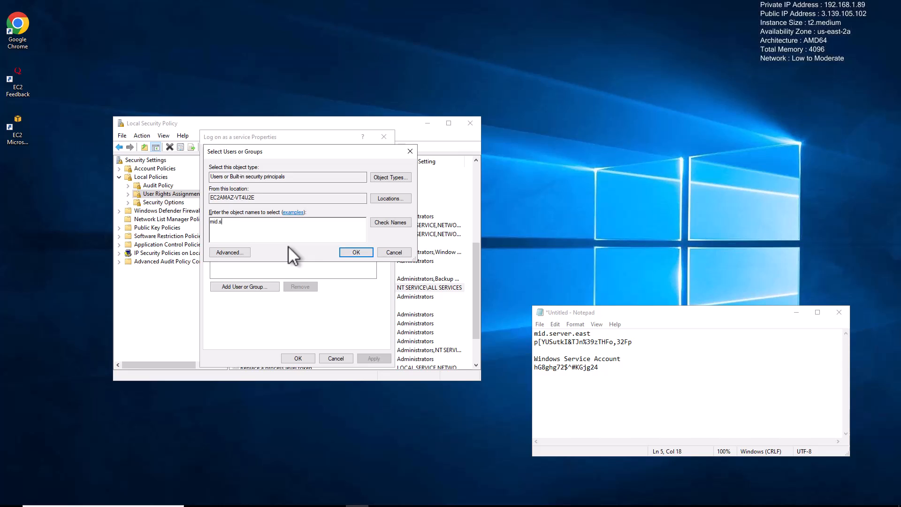
text(erver)
text(.east)
click(391, 221)
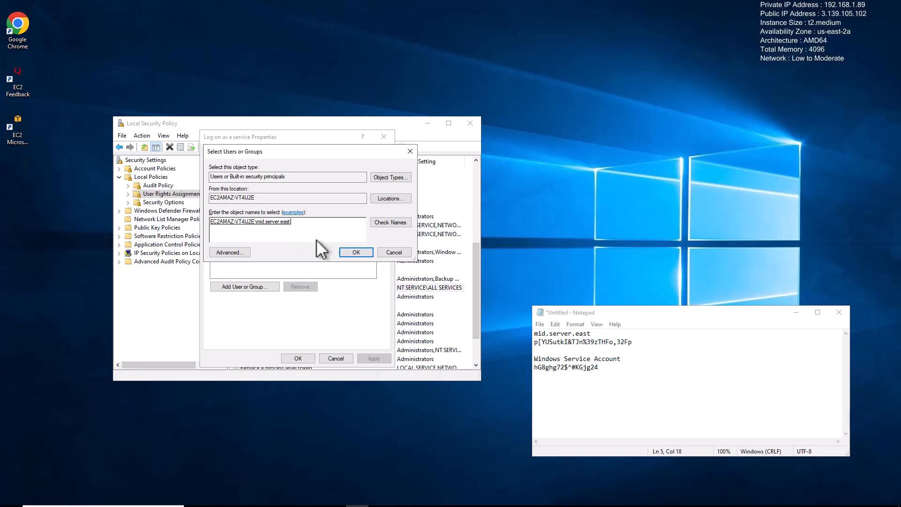
click(352, 253)
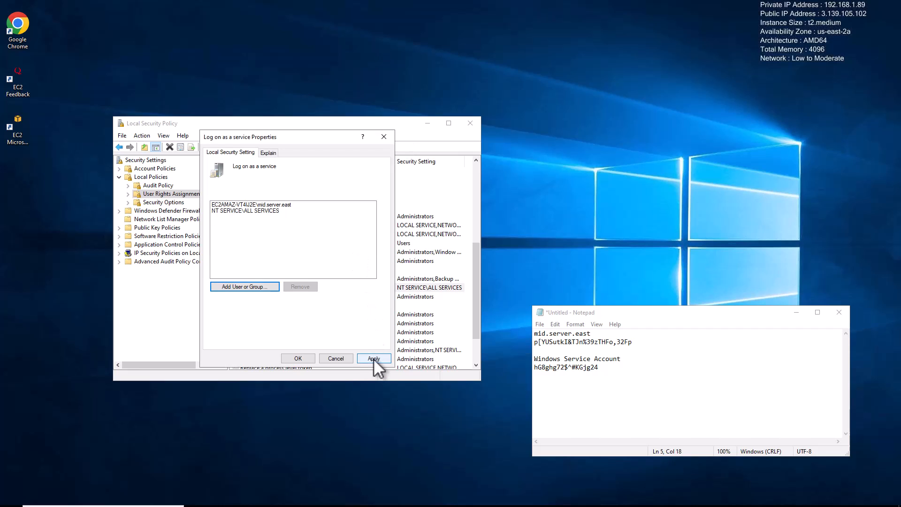
click(285, 204)
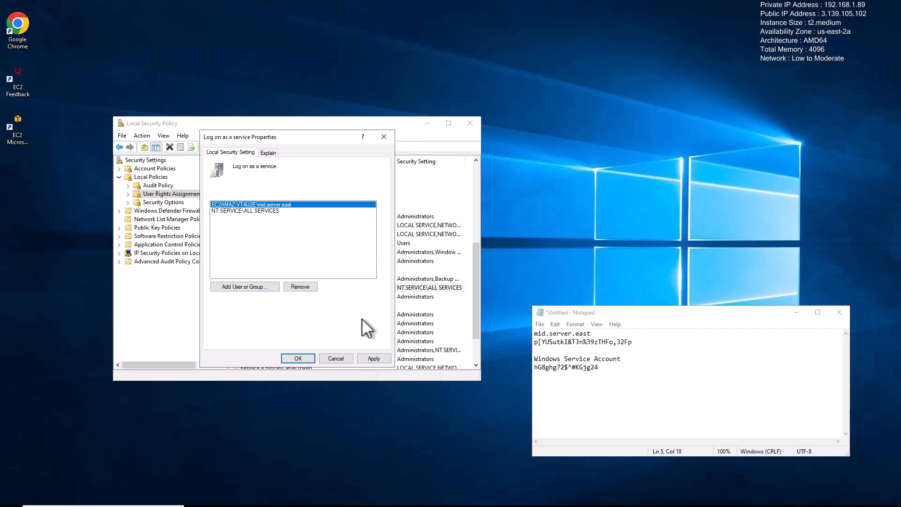
click(372, 358)
click(299, 358)
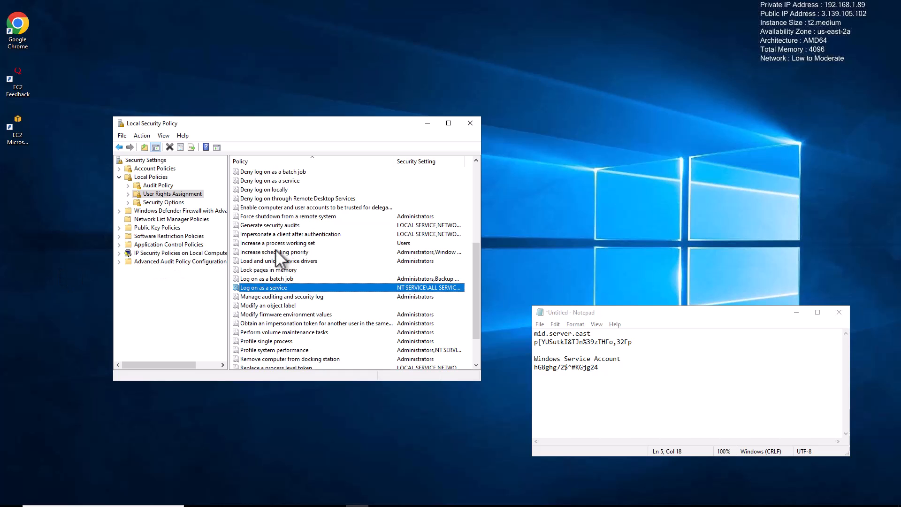
Step: Minimize Local Security Policy and launch the MID Server Windows installer from C:\midserver
click(427, 124)
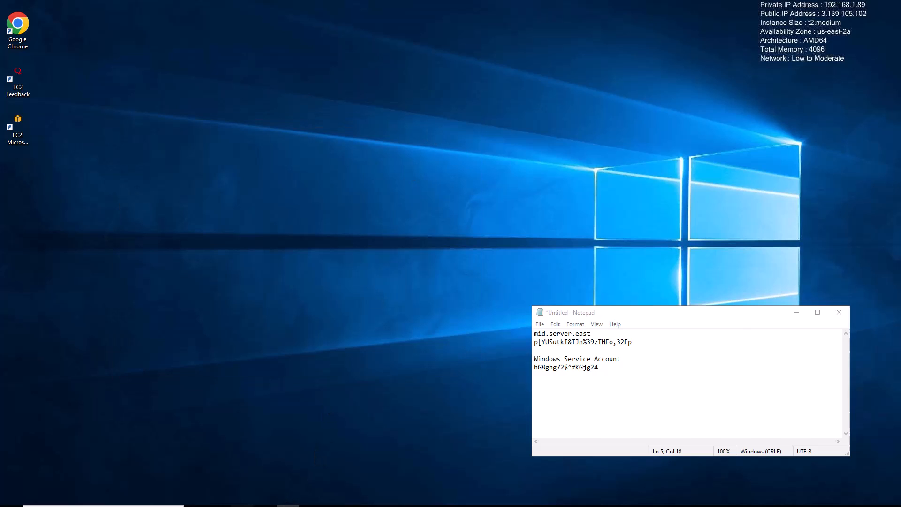
click(242, 505)
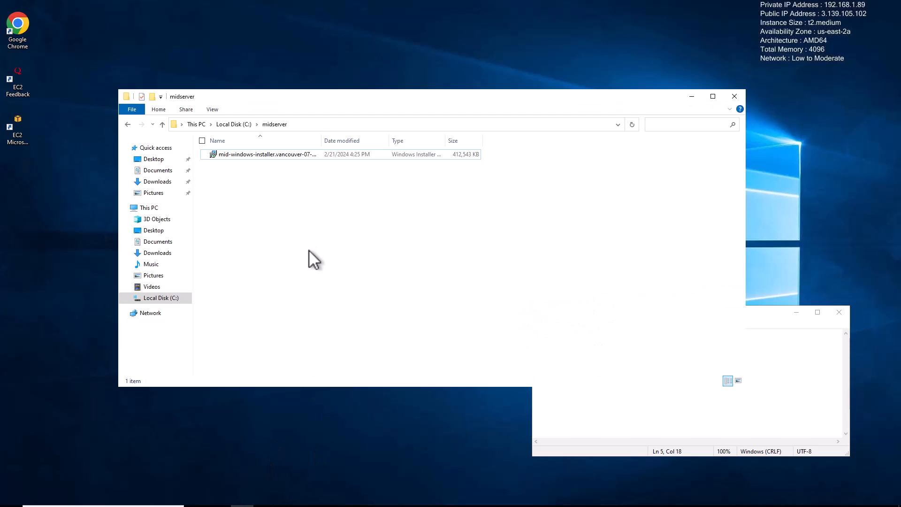
click(278, 155)
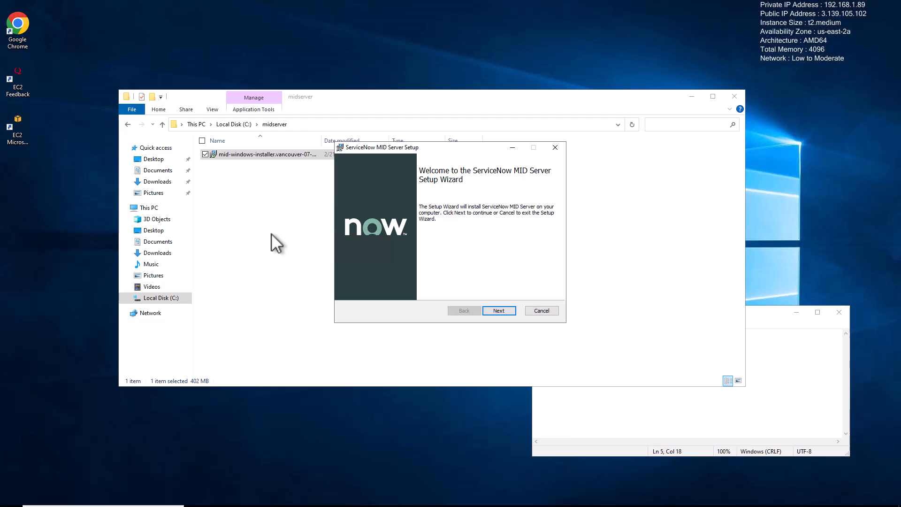
Step: Pass the welcome page and accept the license to reach the connection settings, then switch to the browser
click(500, 310)
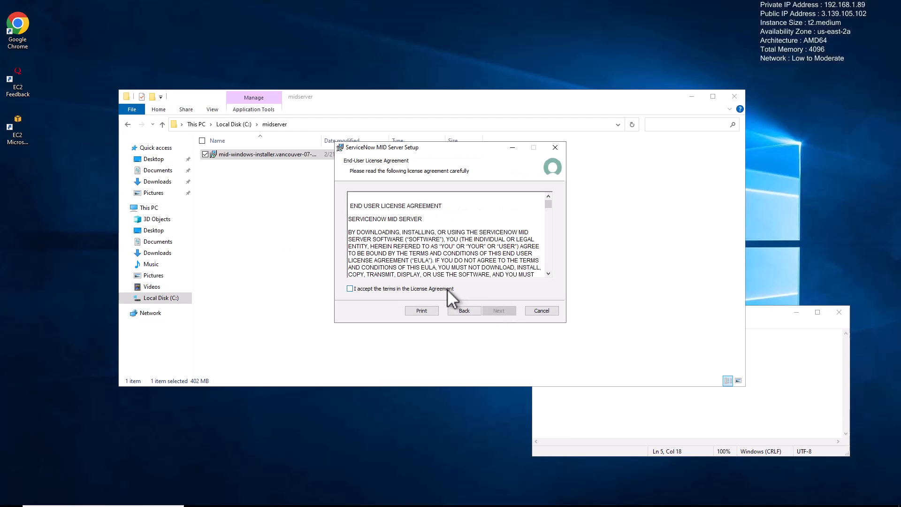
click(447, 289)
click(505, 309)
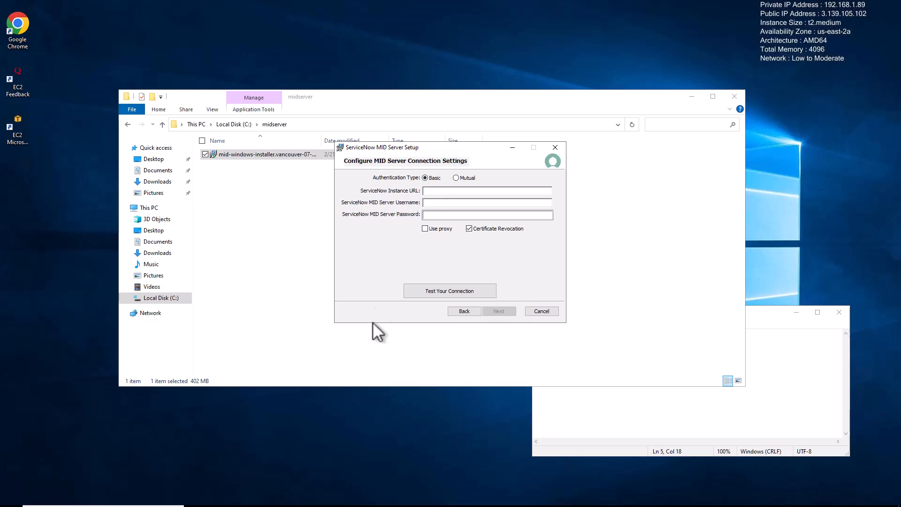
key(alt+Tab)
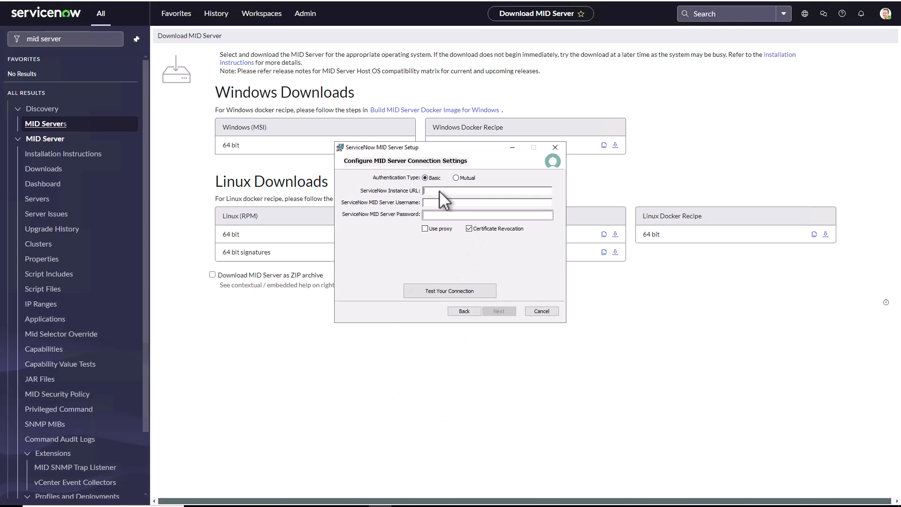
Step: Paste the instance URL, mid.server.east user name and password from Notepad, and pass the connection test
text(https://dev221928.service-now.com/)
click(287, 506)
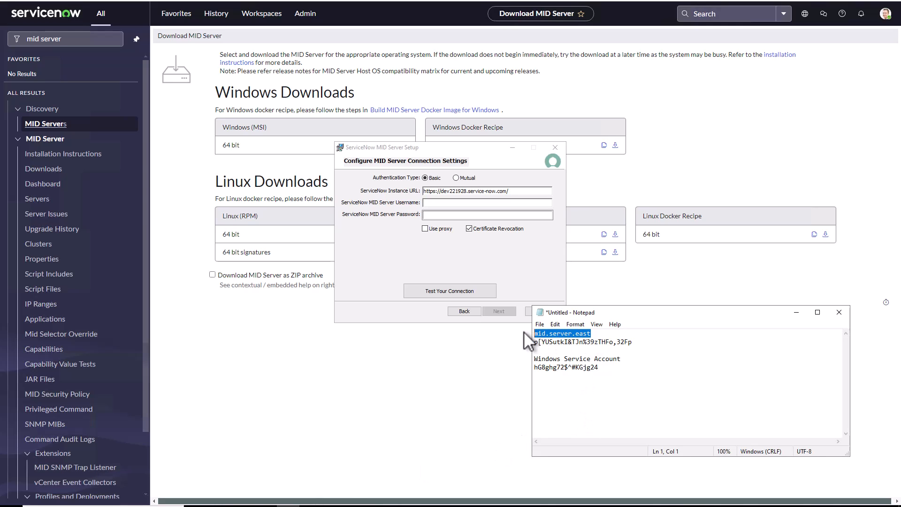
click(463, 203)
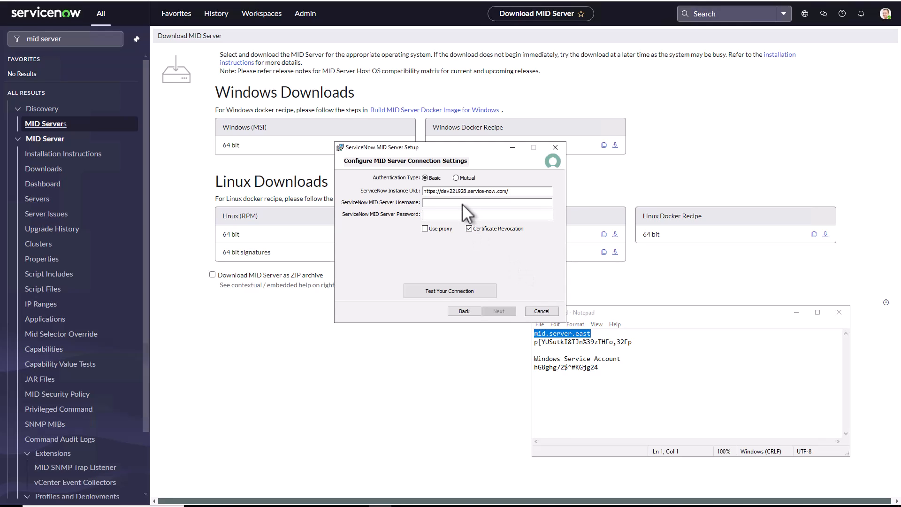
text(mid.server.east)
drag(635, 341, 532, 339)
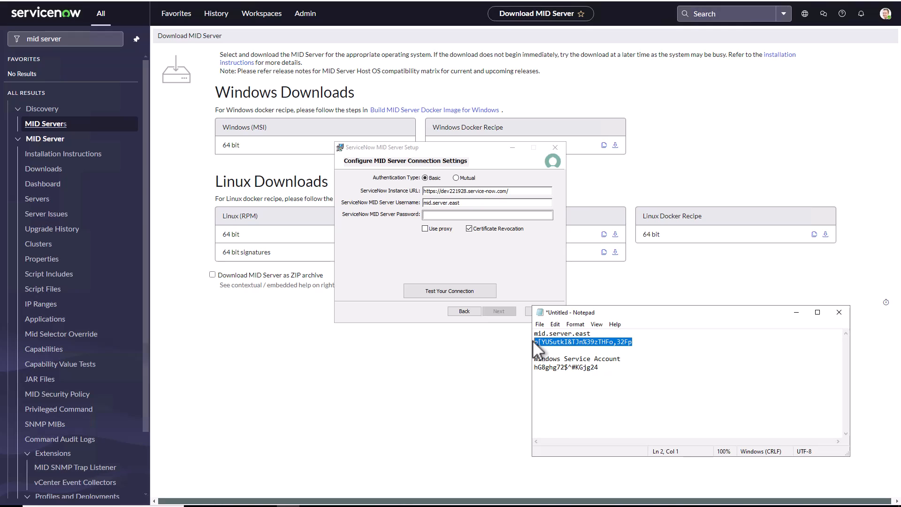
click(474, 215)
key(ctrl+v)
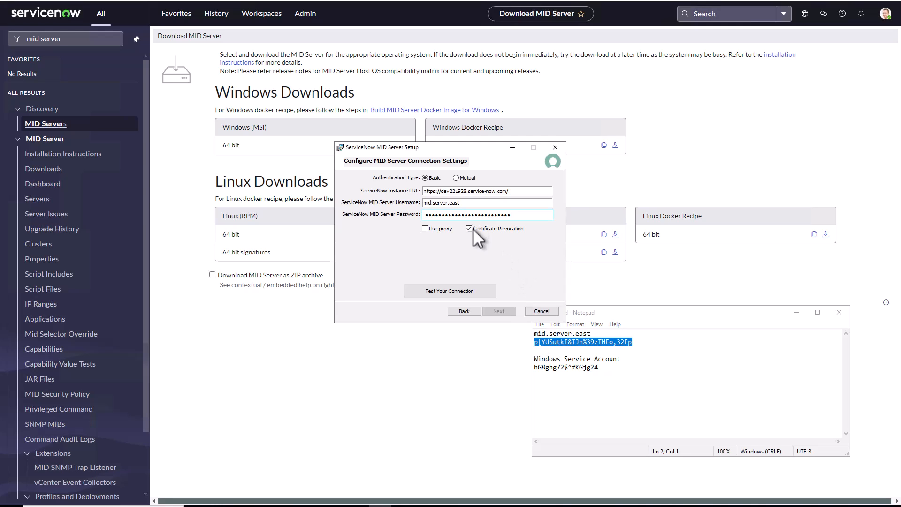
click(425, 290)
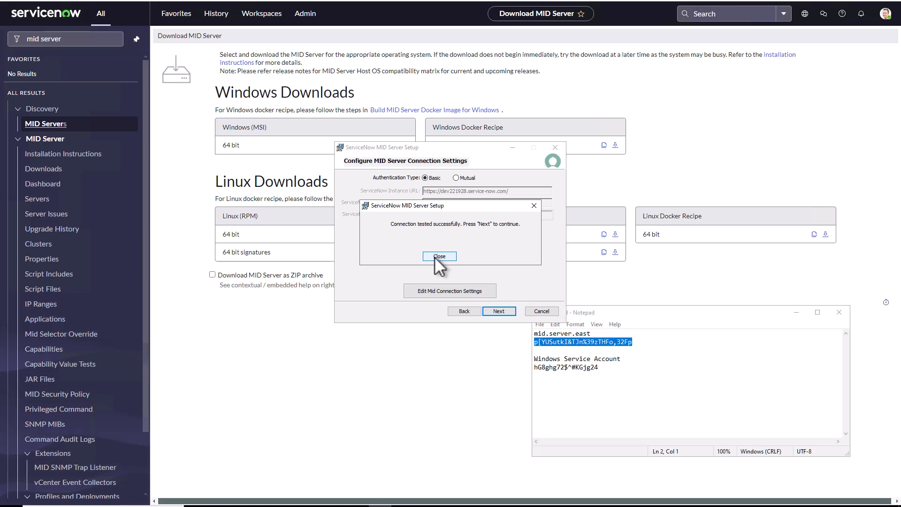
click(435, 257)
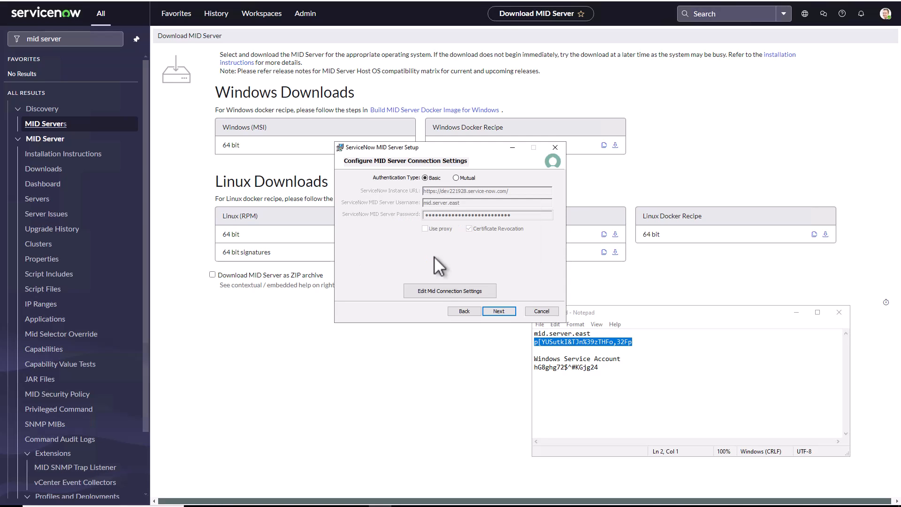
Step: Name the MID Server 'MID Server East' and select the mid.server.east service account
click(498, 311)
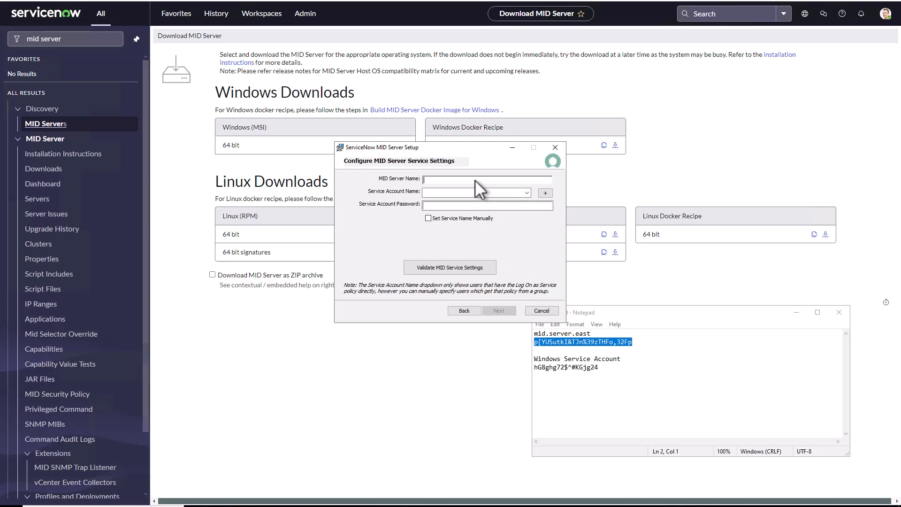
text(MID Server East)
click(527, 192)
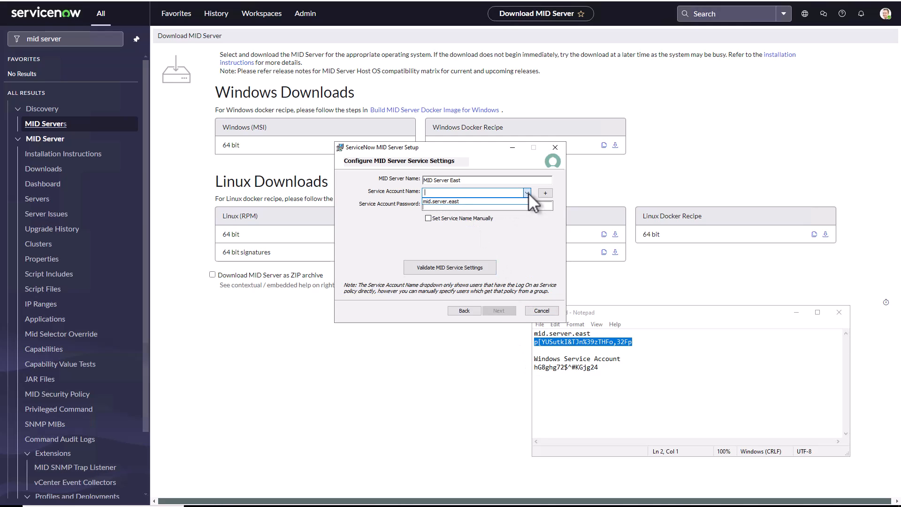
click(462, 201)
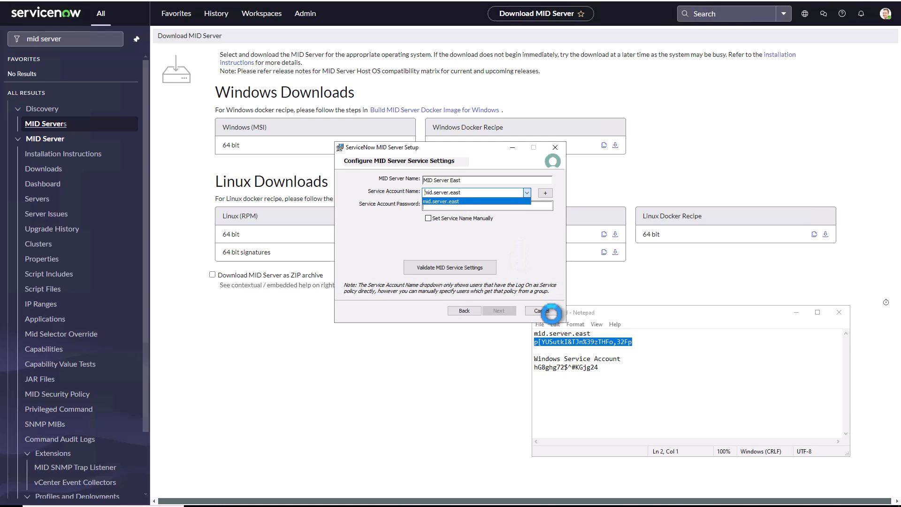
Step: Copy the Windows service account password from Notepad into the service account password field
click(598, 367)
drag(598, 367, 527, 367)
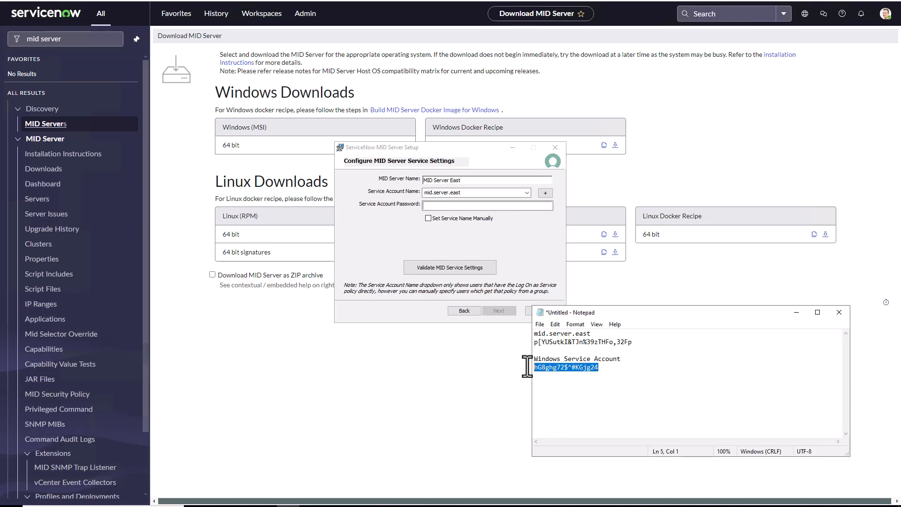
click(483, 206)
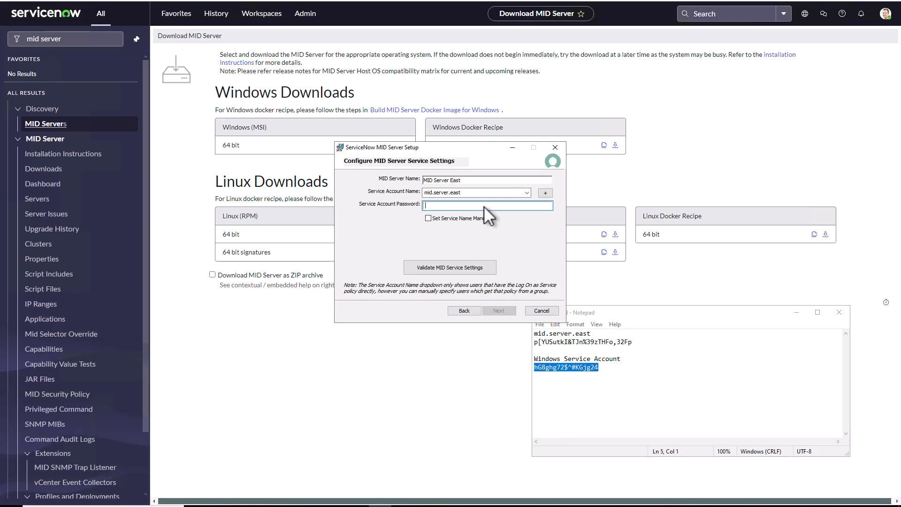
key(ctrl+v)
Step: Set the service name manually to snc_mid_east and the display name to ServiceNow MID Server East
click(428, 219)
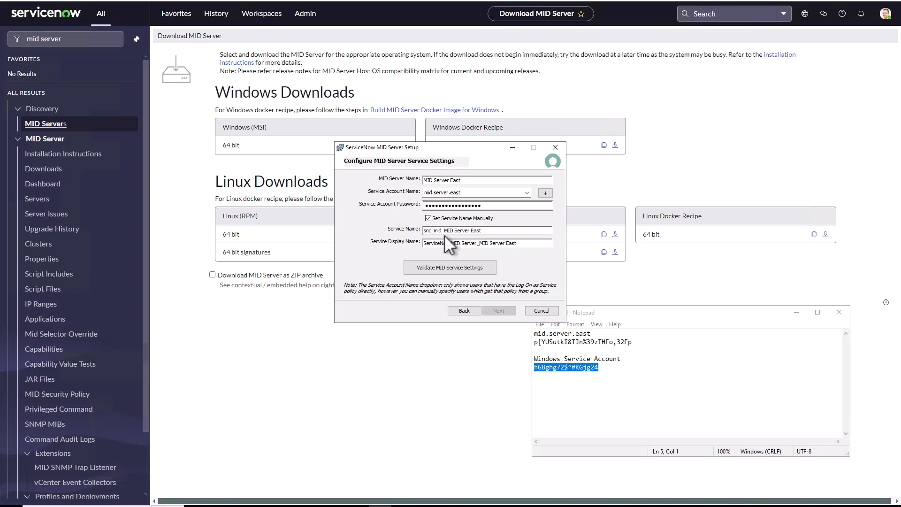
drag(444, 230, 480, 231)
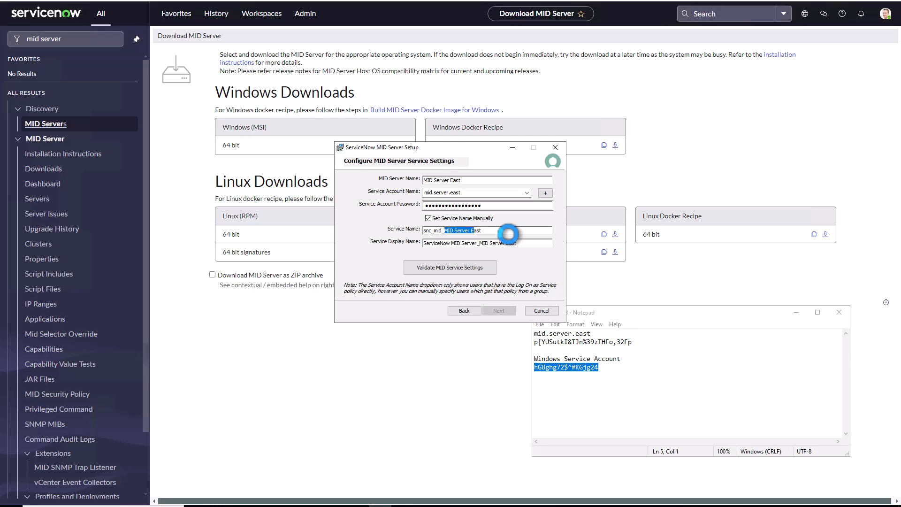
text(e)
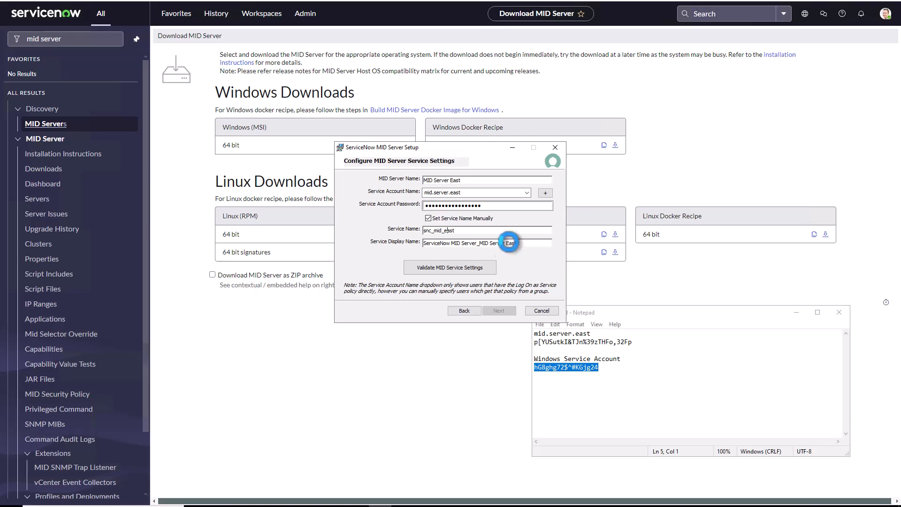
click(456, 243)
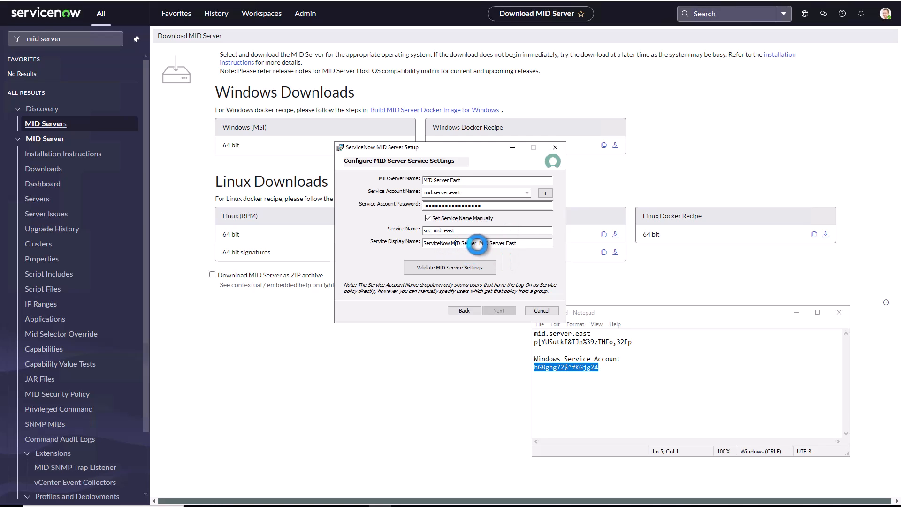
drag(478, 243, 505, 243)
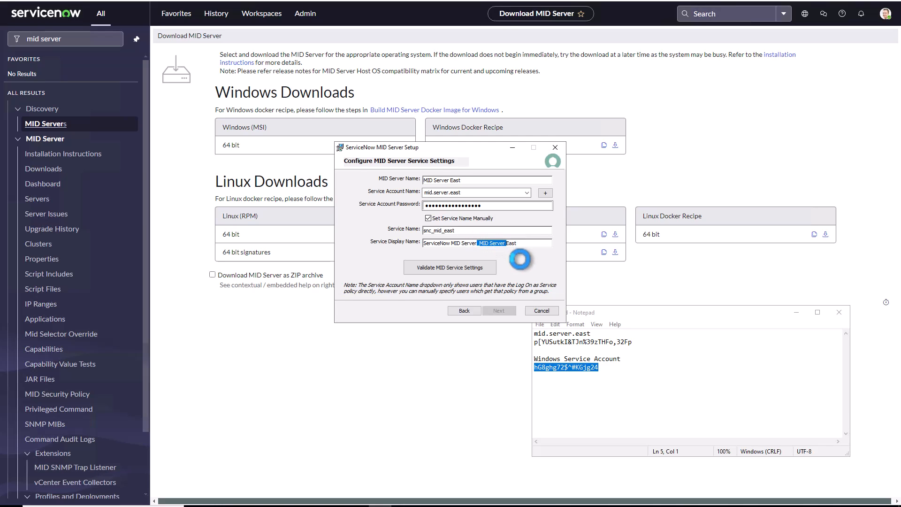
key(Delete)
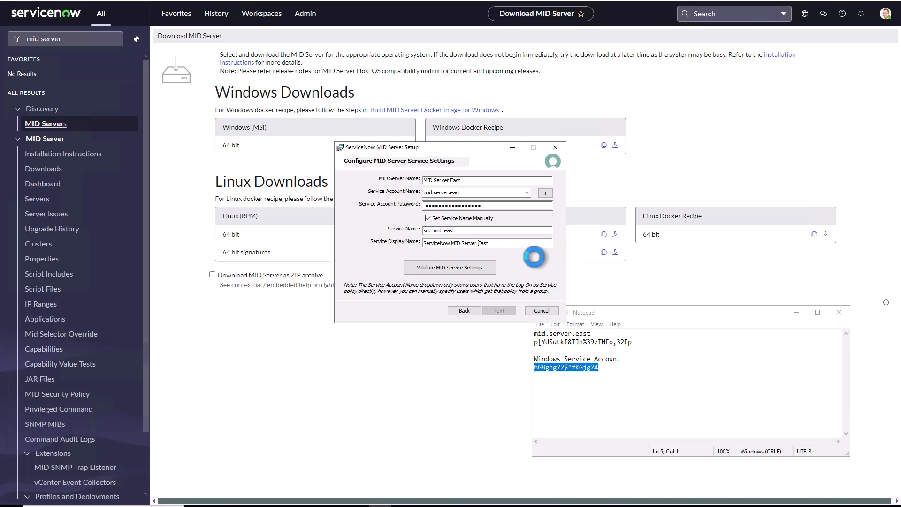
click(533, 231)
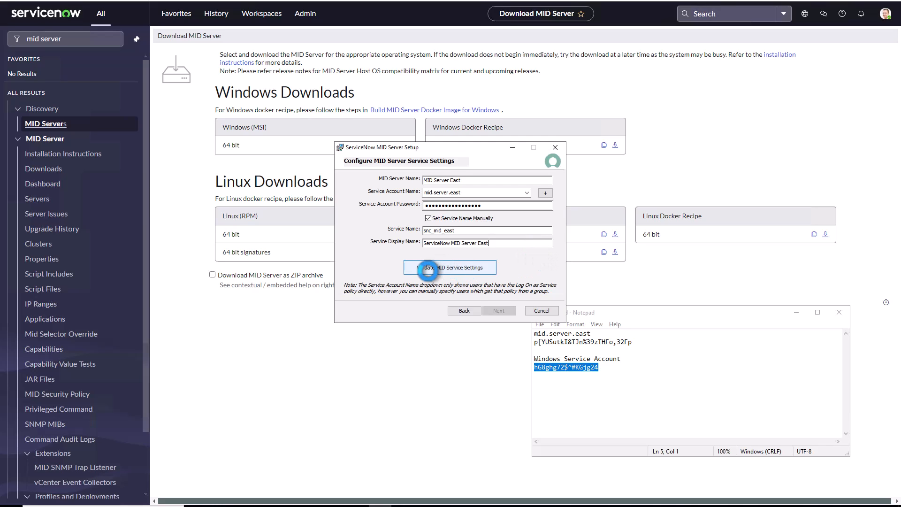
Step: Validate the MID service settings and continue to the Destination Folder page
click(428, 271)
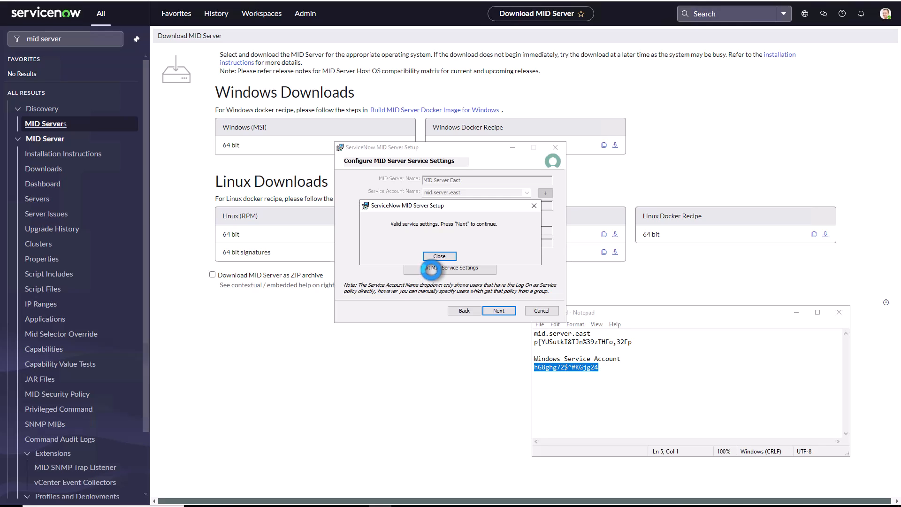
click(442, 257)
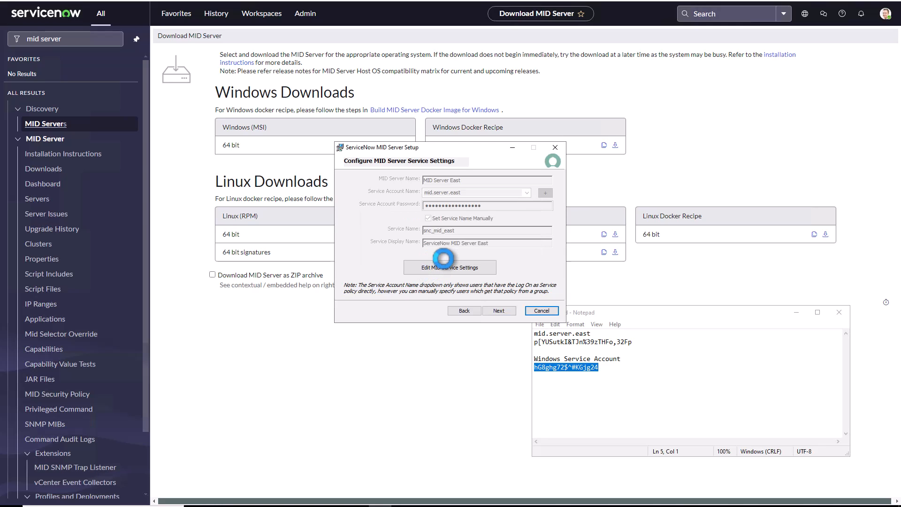
click(502, 311)
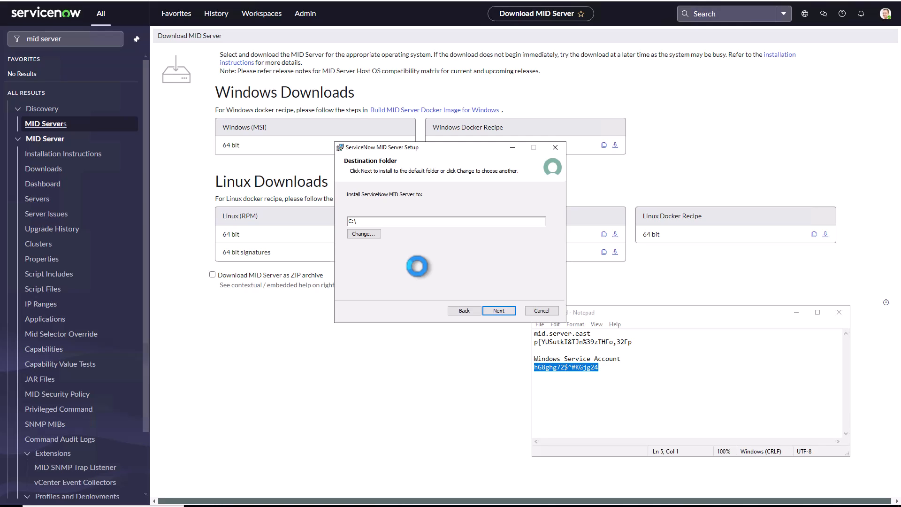
Step: Change the MID Server installation destination from C:\ to C:\midserver\
click(361, 234)
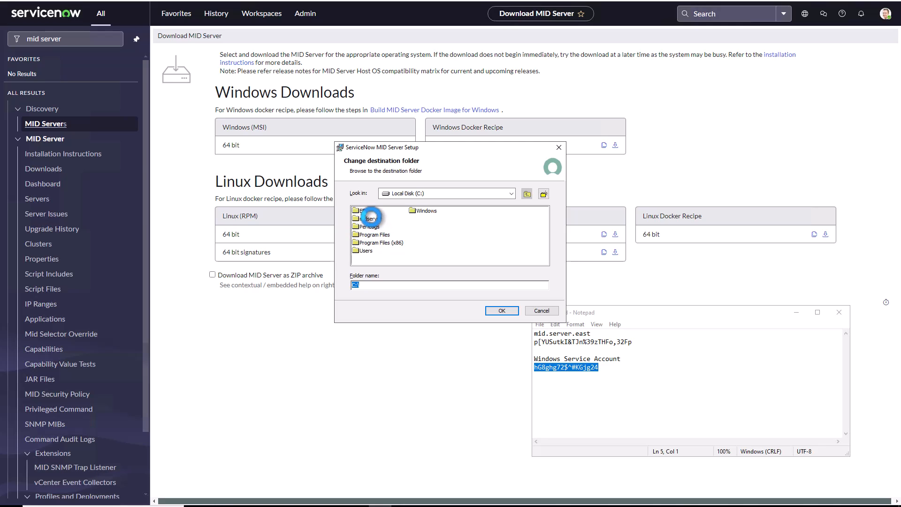
double_click(372, 219)
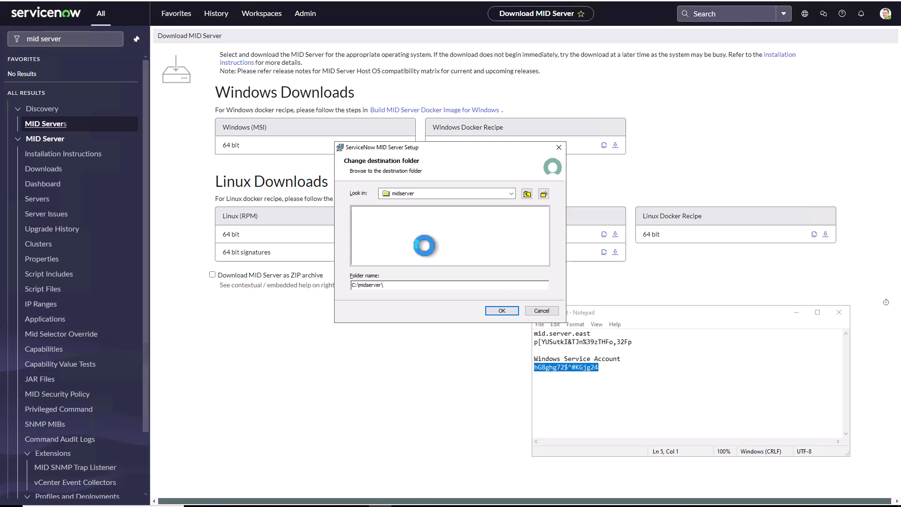
click(500, 309)
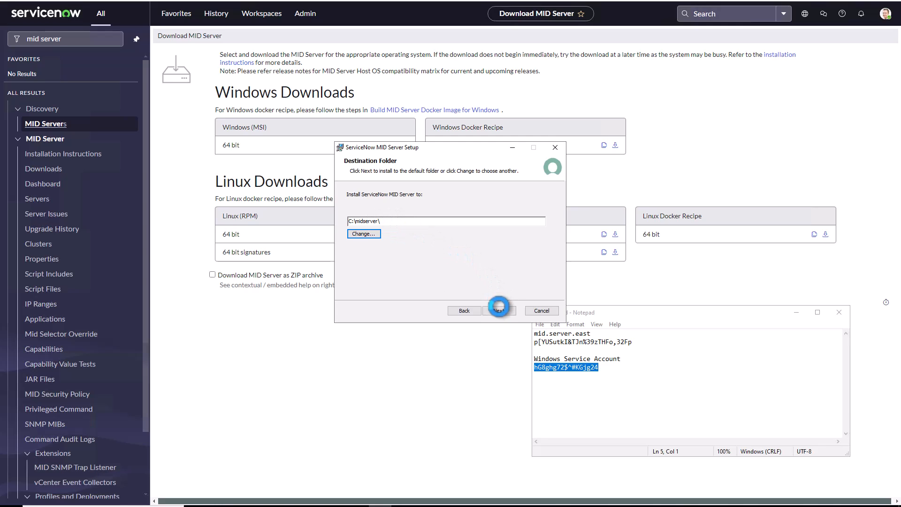
Step: Move past the configuration review, install the MID Server, and close the finished wizard
click(497, 310)
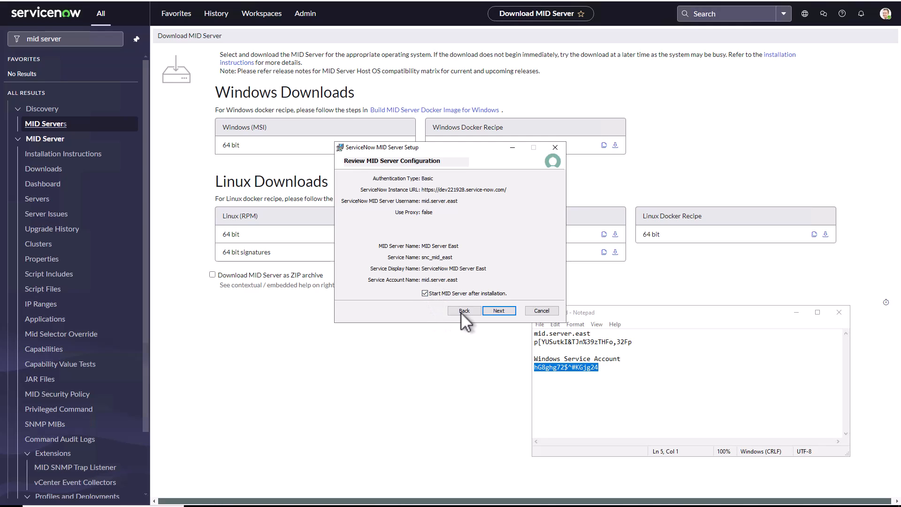
click(504, 311)
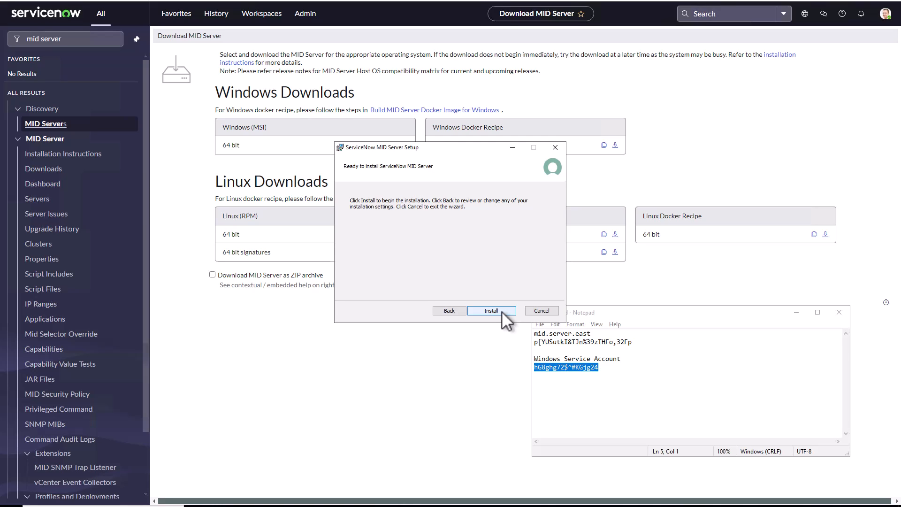
click(502, 311)
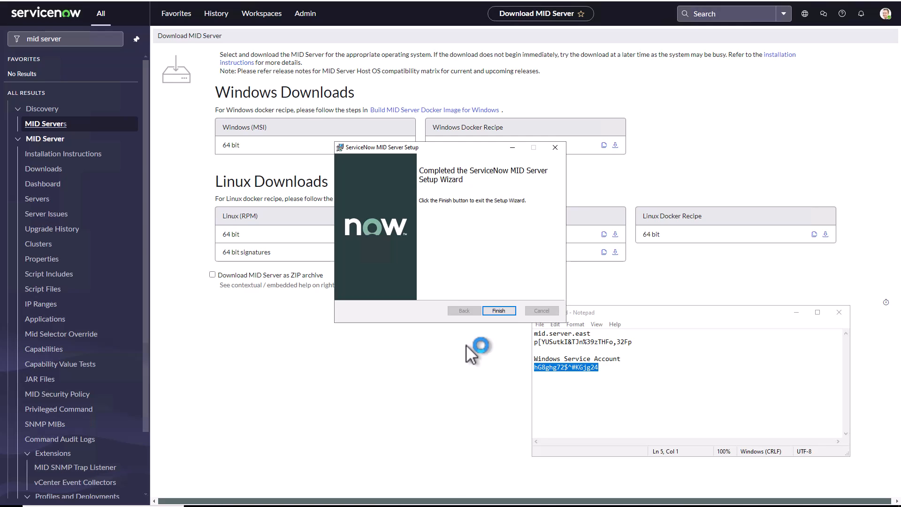
click(498, 311)
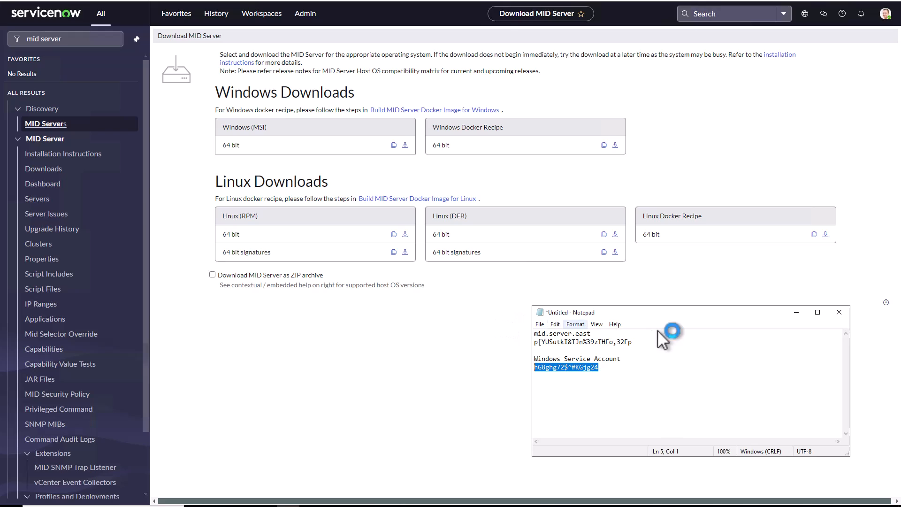
Step: Minimize Notepad and reload the MID Servers list so MID Server East shows as Up
click(796, 312)
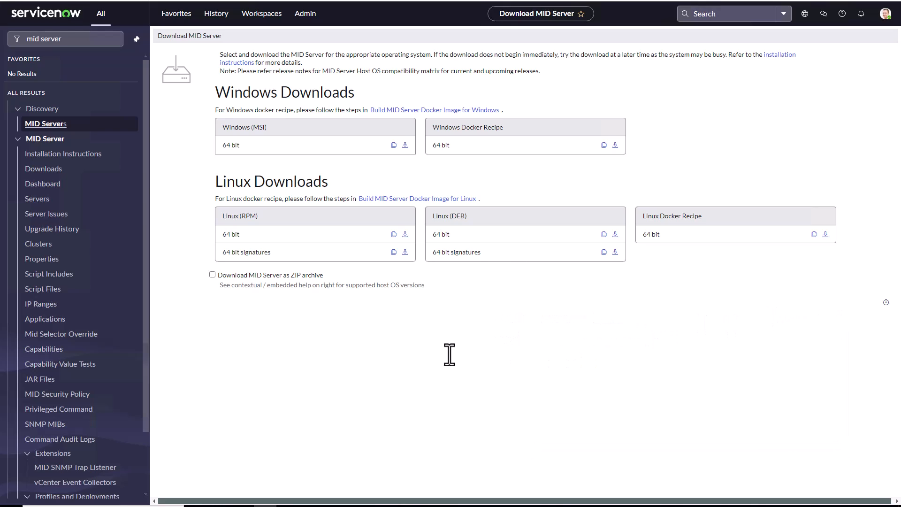
click(38, 199)
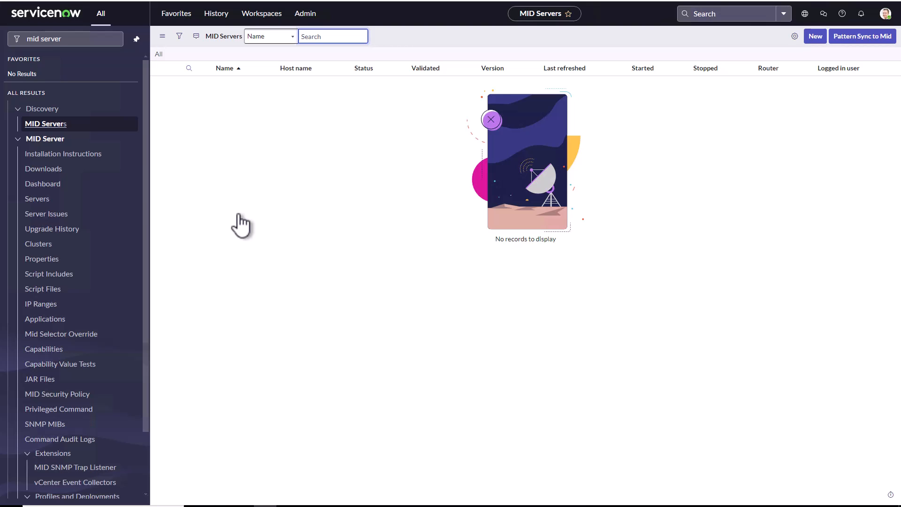
click(159, 55)
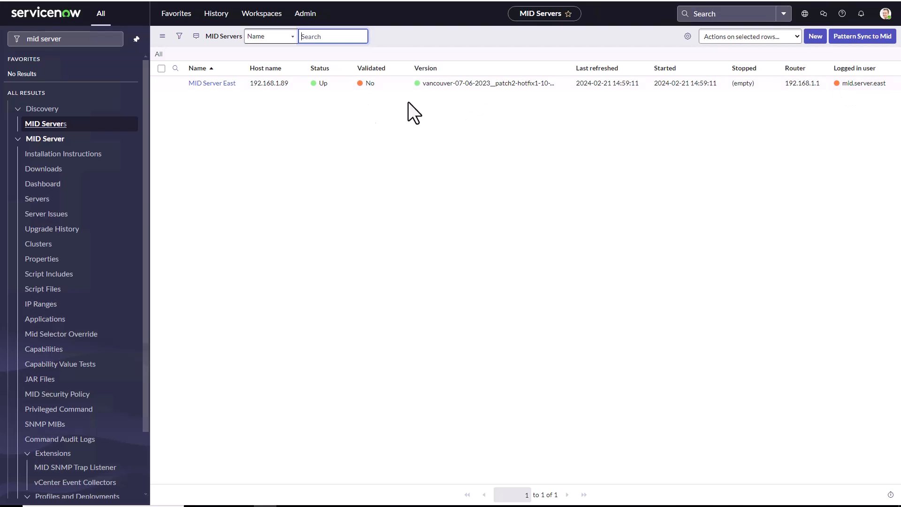
Step: Validate MID Server East, accept the initial selection criteria, and return to the MID Servers list
click(204, 84)
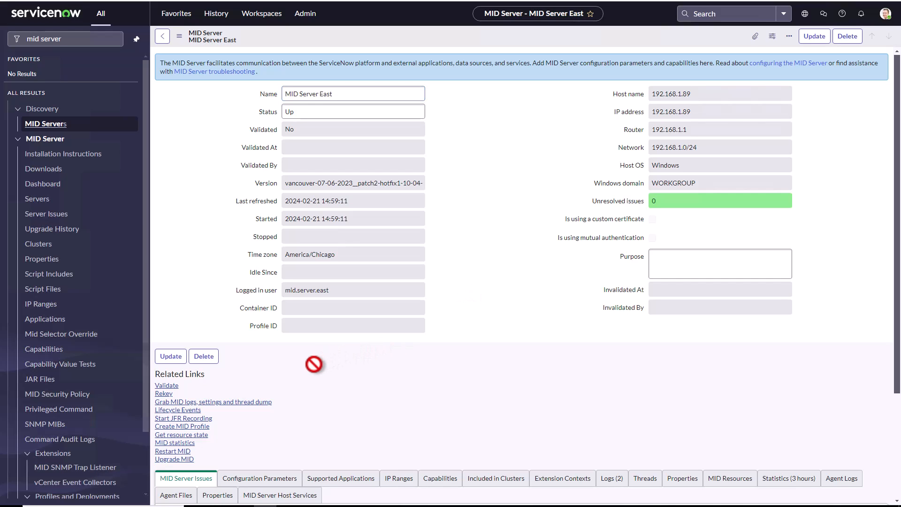
click(167, 385)
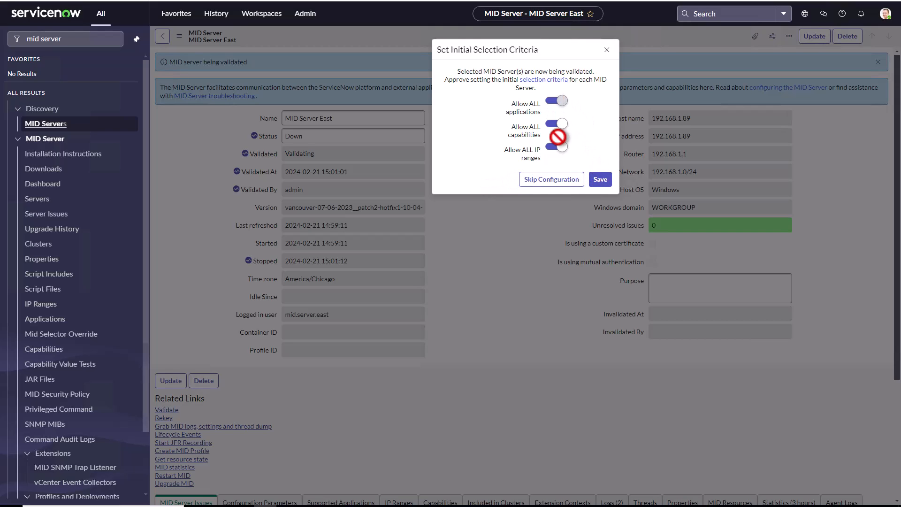
click(602, 179)
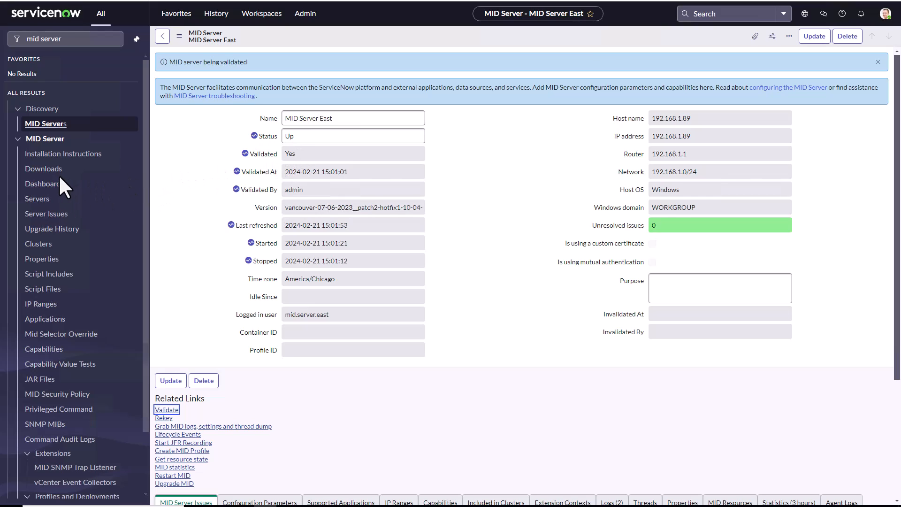
click(37, 198)
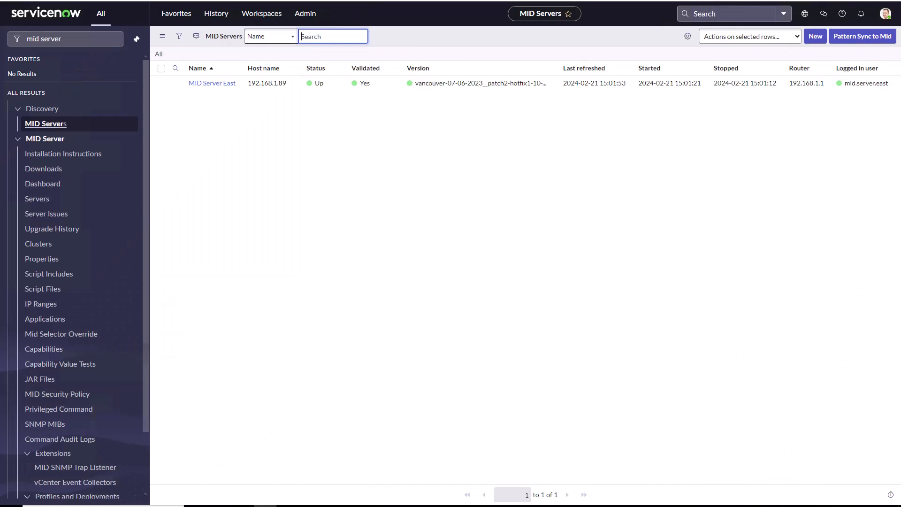
Step: Copy MID Server East's host address 192.168.1.89 and clear the navigator filter
click(75, 38)
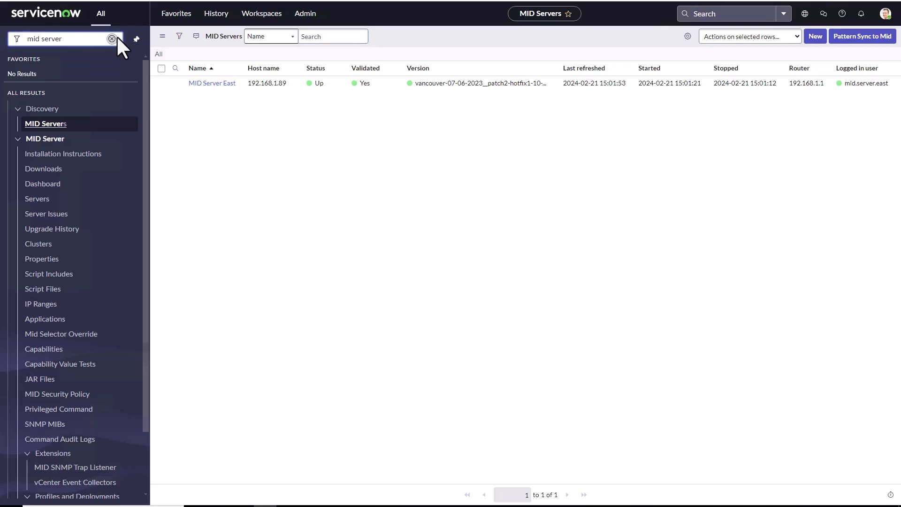
click(286, 82)
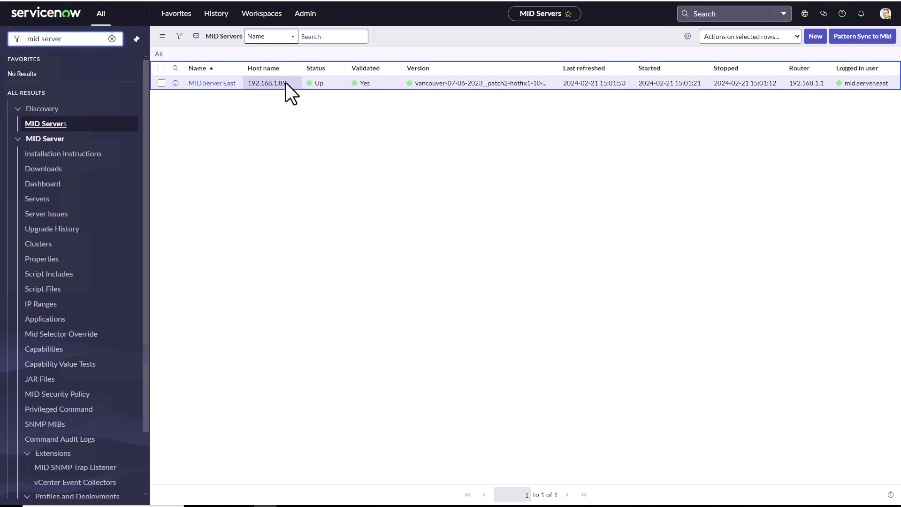
drag(247, 83, 248, 83)
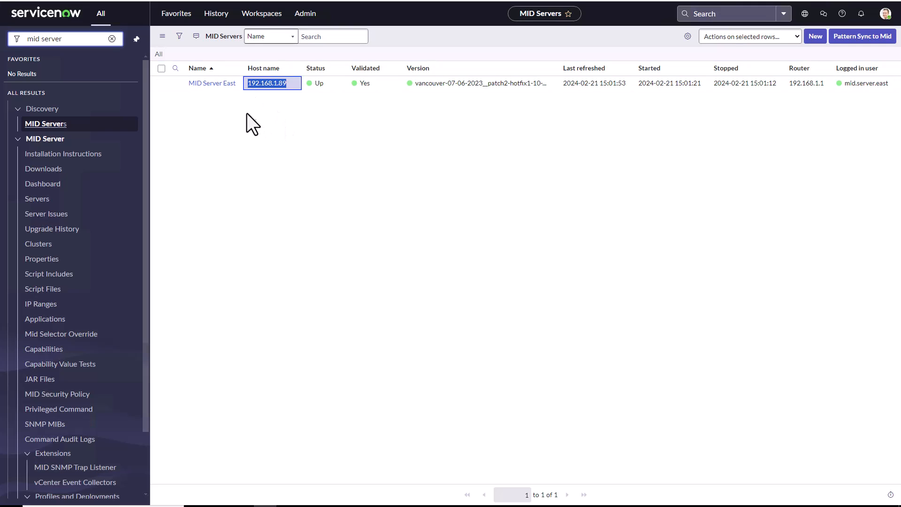
click(111, 39)
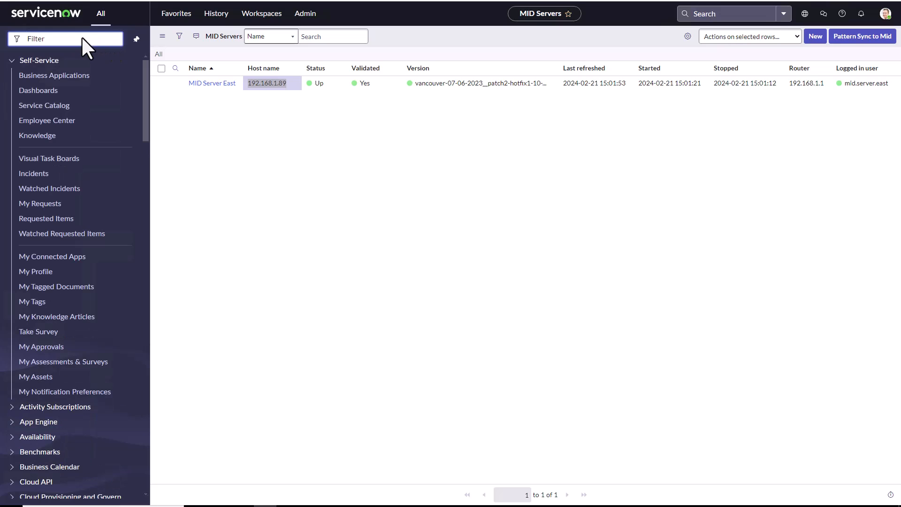
Step: From Discovery Schedules, launch a Quick Discovery of 192.168.1.89 using MID Server East
text(discovery)
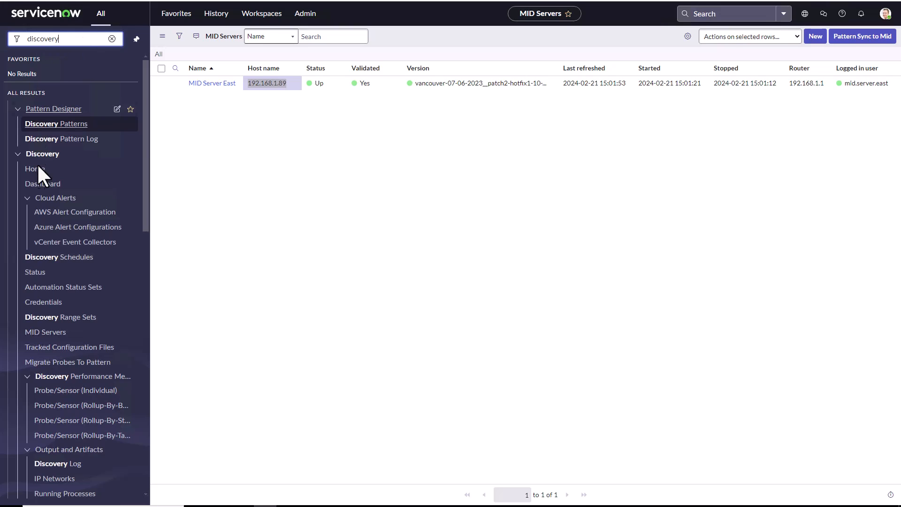
click(51, 260)
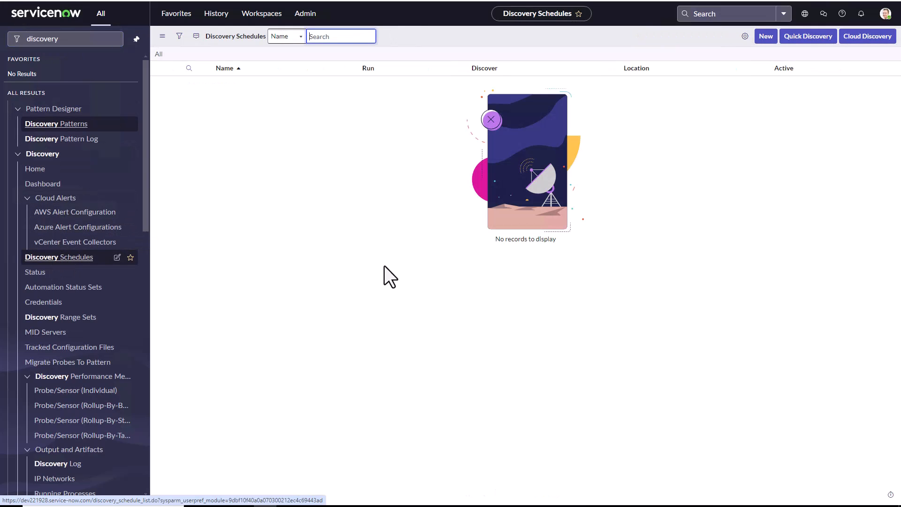
click(800, 38)
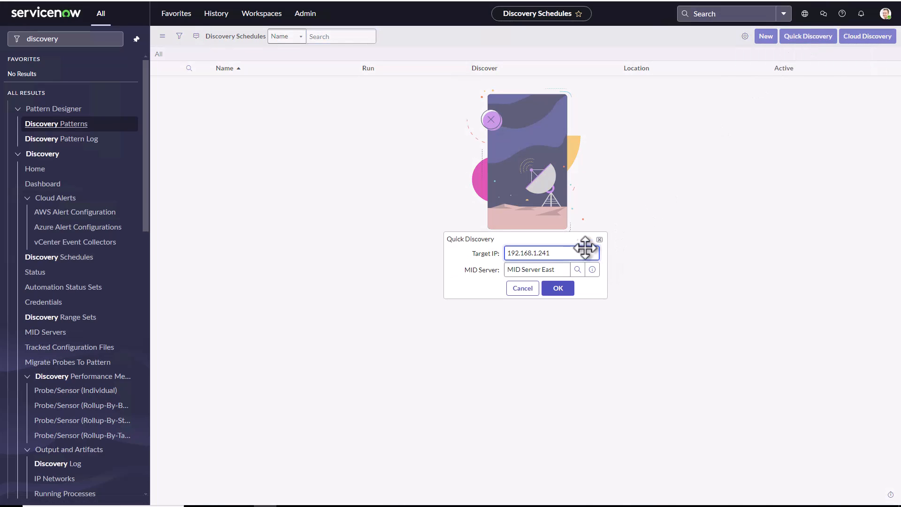
click(486, 253)
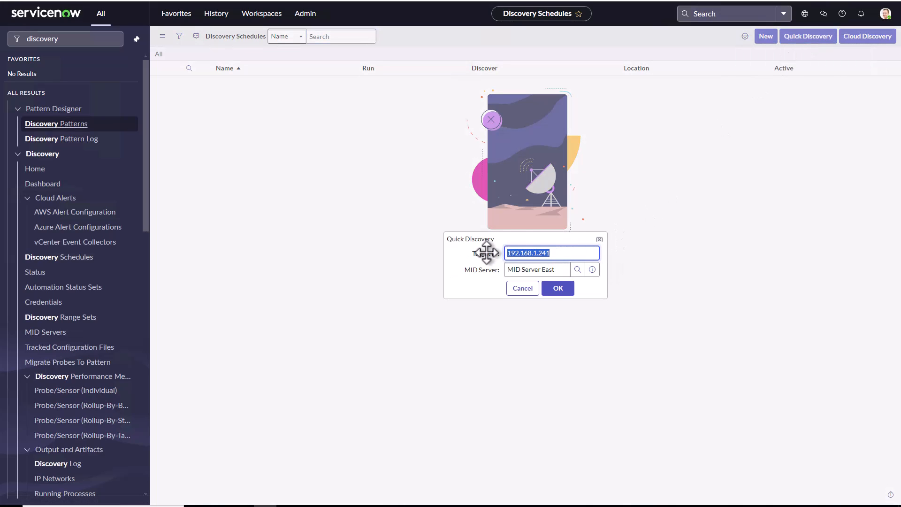
text(192.168.1.89)
key(Tab)
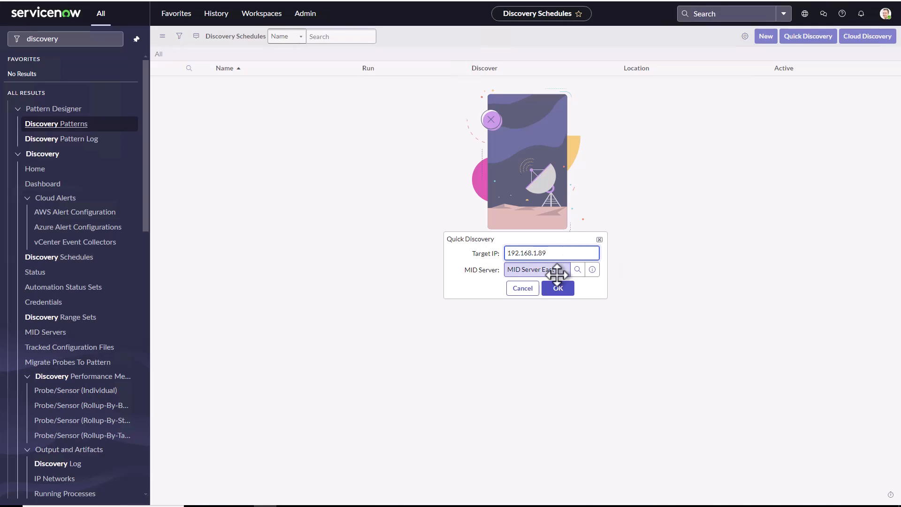
click(557, 269)
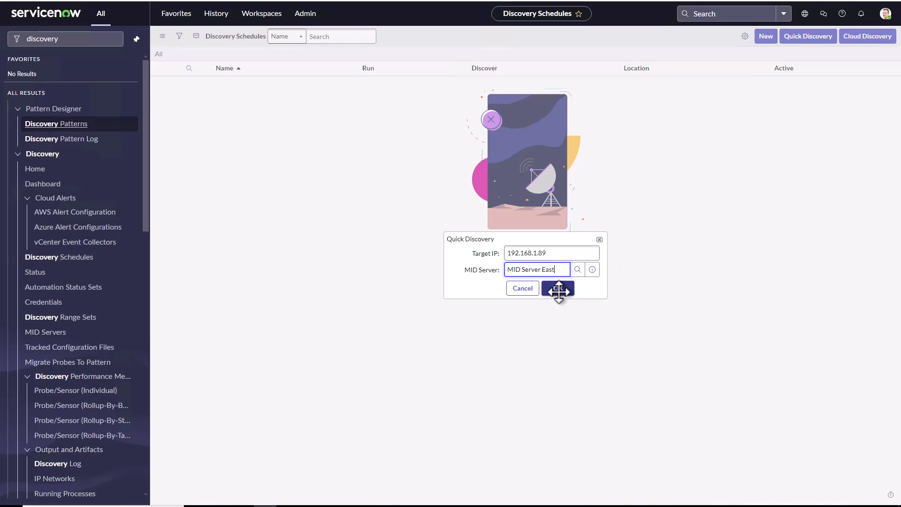
click(557, 288)
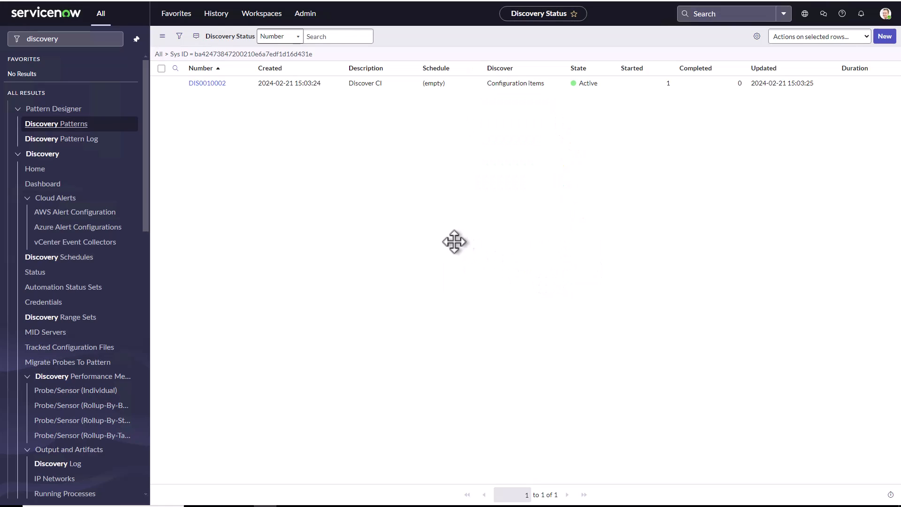
Step: Open discovery status record DIS0010002 from the Discovery Status list
click(213, 84)
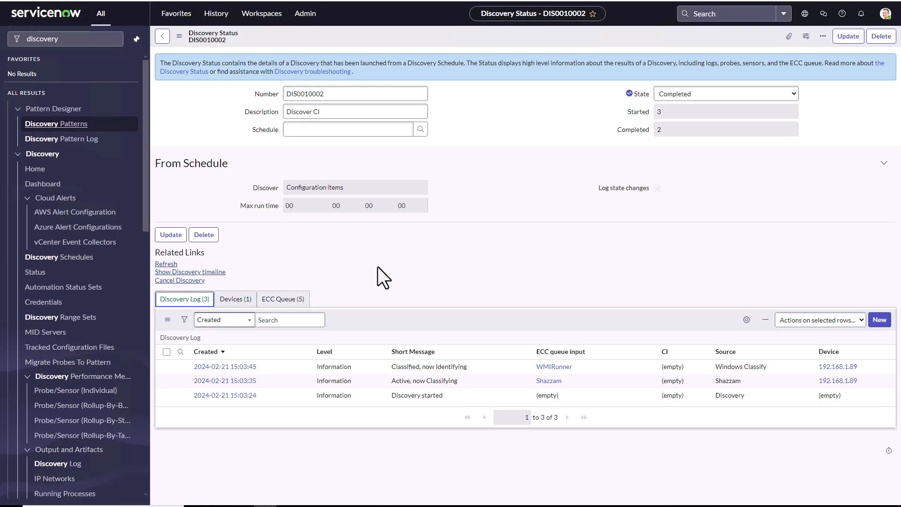
Step: Refresh DIS0010002 and review its seven log entries ending in Discovery completed
click(166, 264)
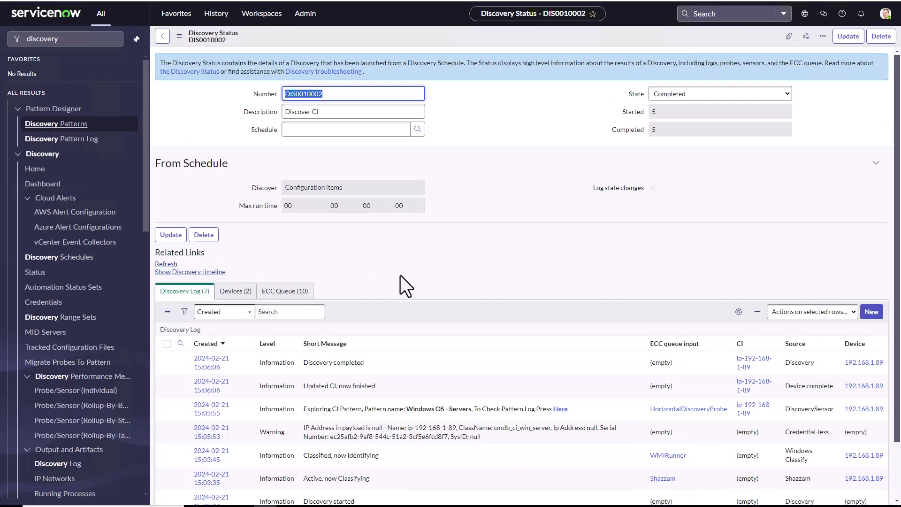
scroll(444, 319, down, 2)
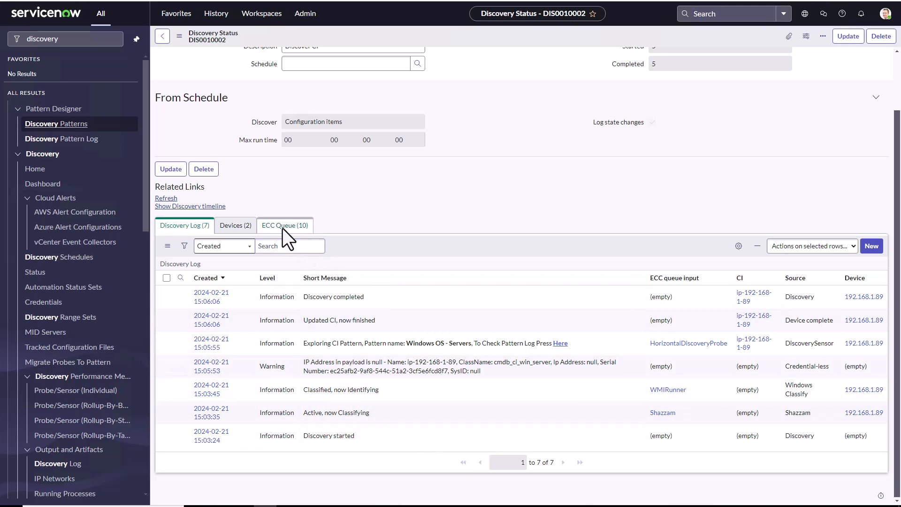
Step: Show DIS0010002's 10 ECC Queue entries, Shazzam through Windows - Application Dependency Mapping
click(283, 226)
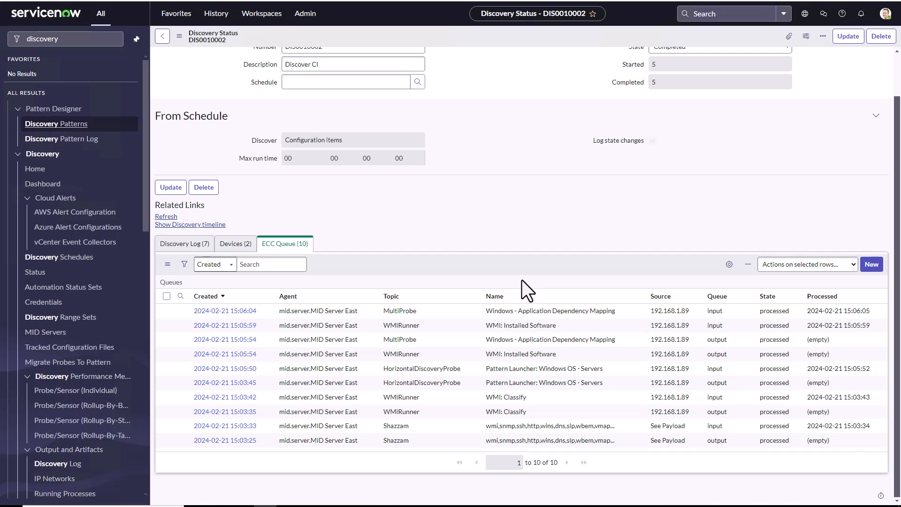
Step: List DIS0010002's two discovered devices and open the ip-192-168-1-89 Windows Server CI
click(237, 241)
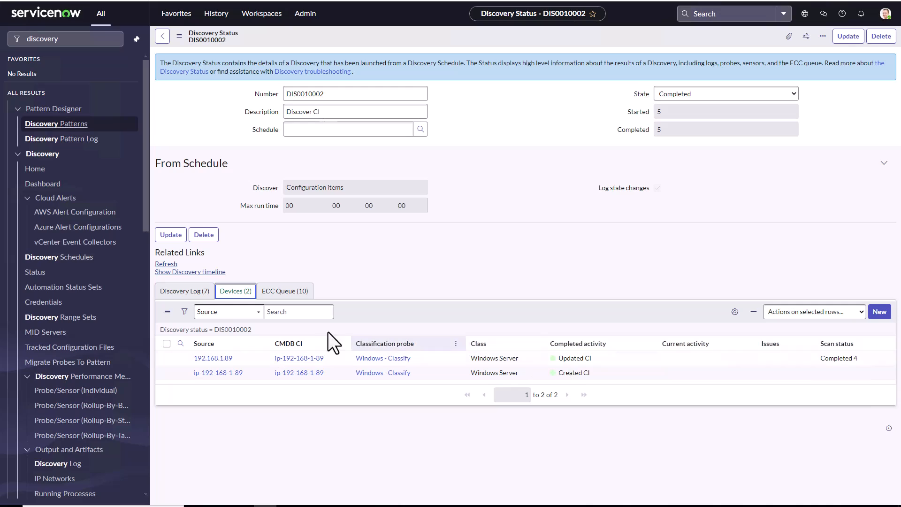
click(291, 359)
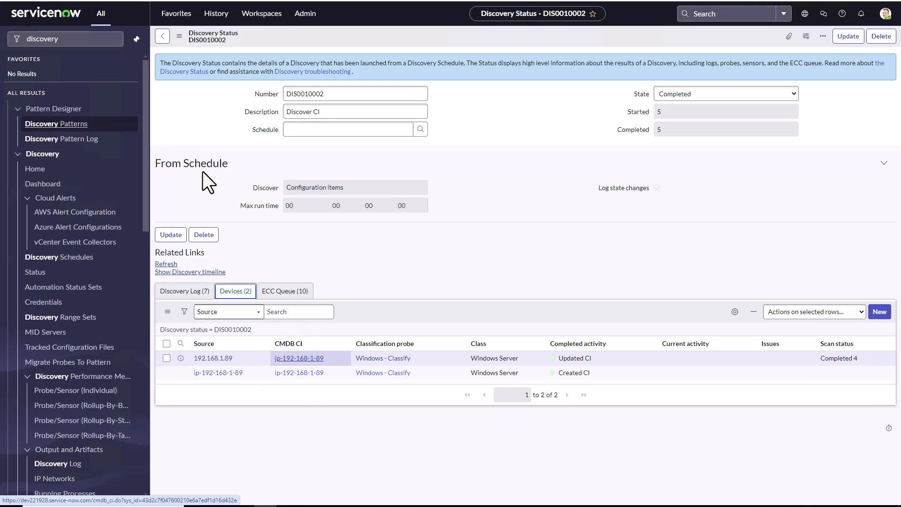